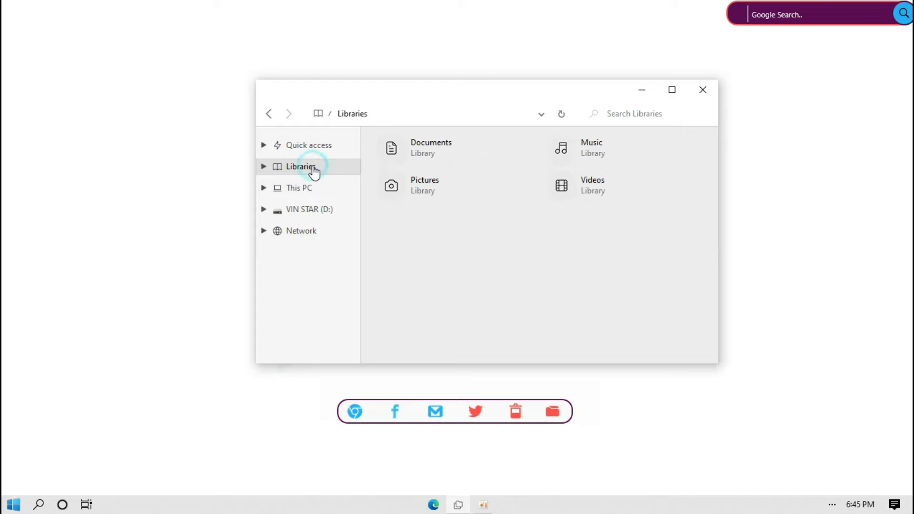
Look through This PC and Local Disk (C:) in the themed file explorer, and view the customized Start menu
left_click(311, 189)
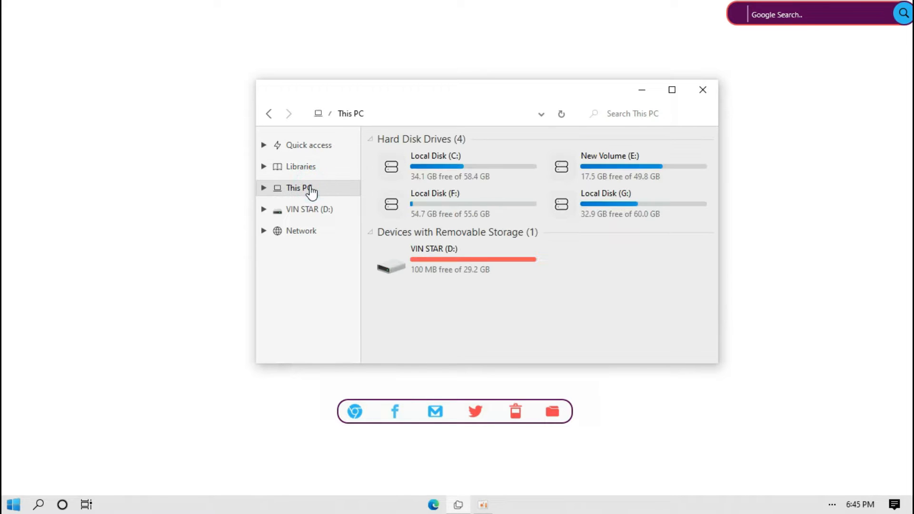
double_click(422, 173)
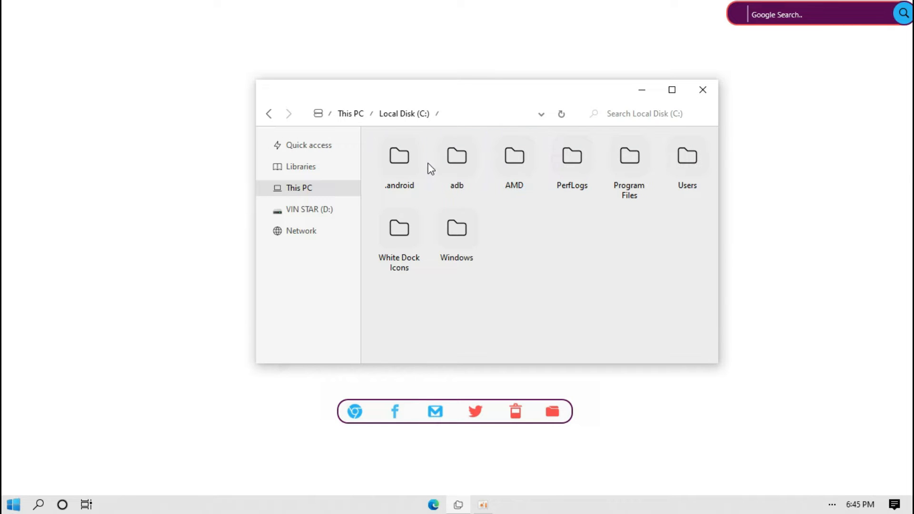
left_click(340, 191)
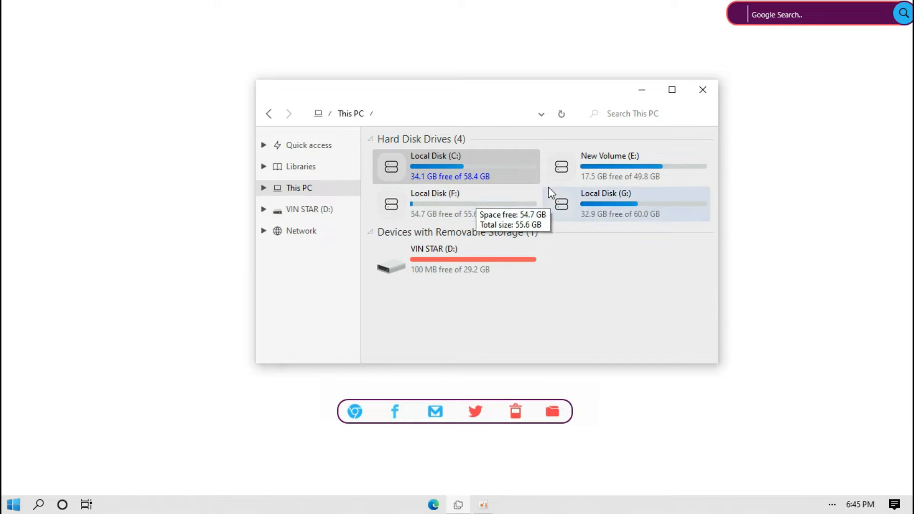
left_click(702, 92)
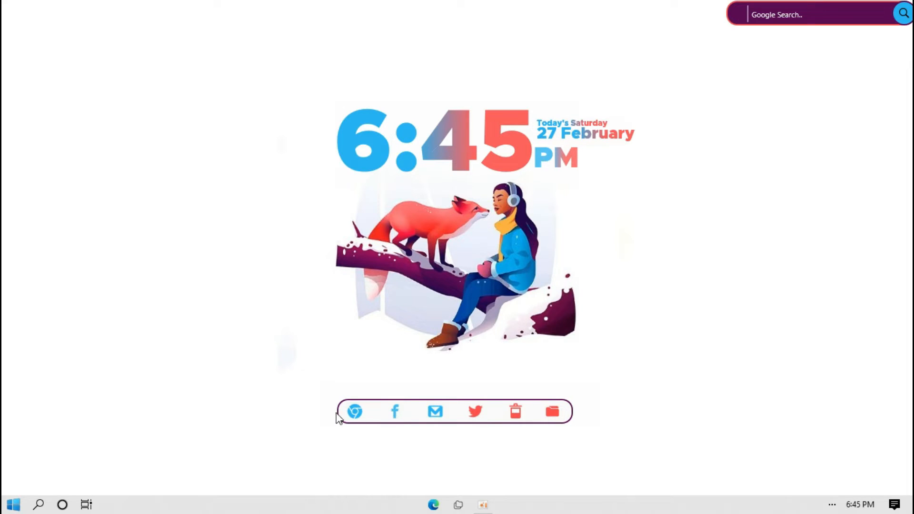
left_click(14, 504)
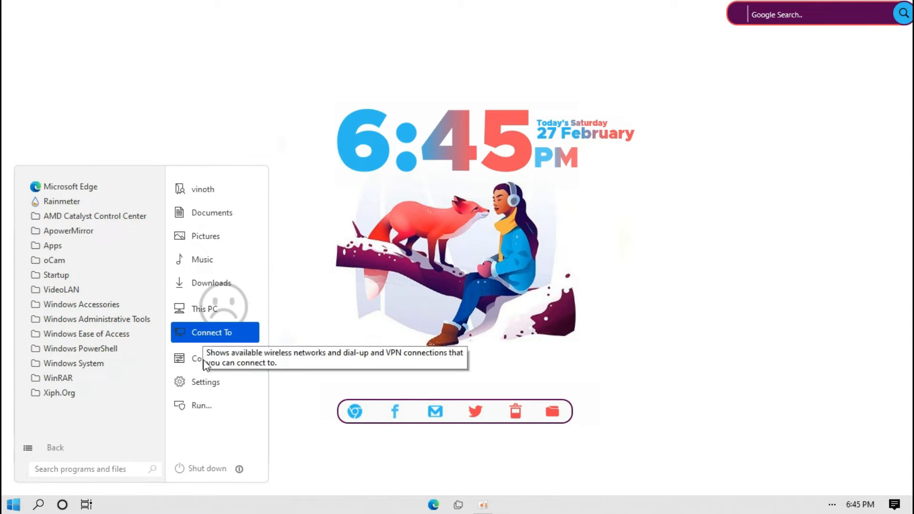
left_click(295, 457)
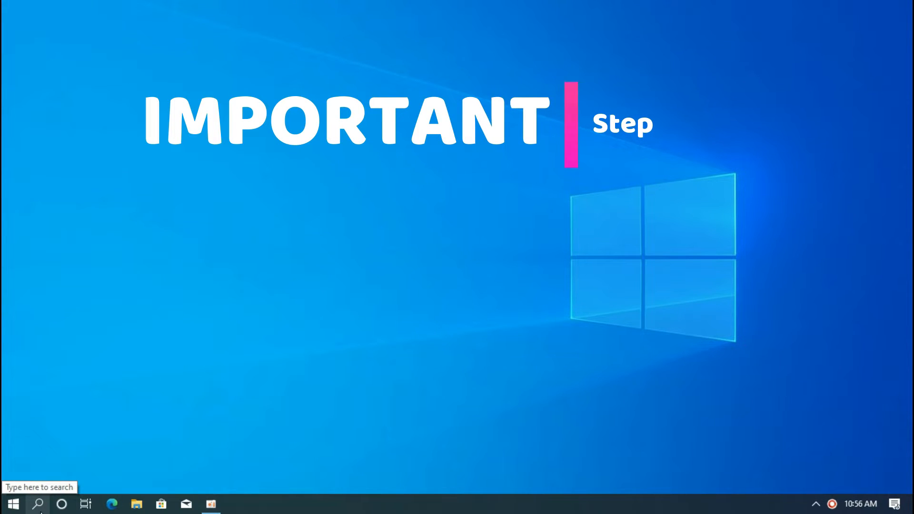
Search Windows for "create restore point" and open the Create a restore point settings
left_click(41, 512)
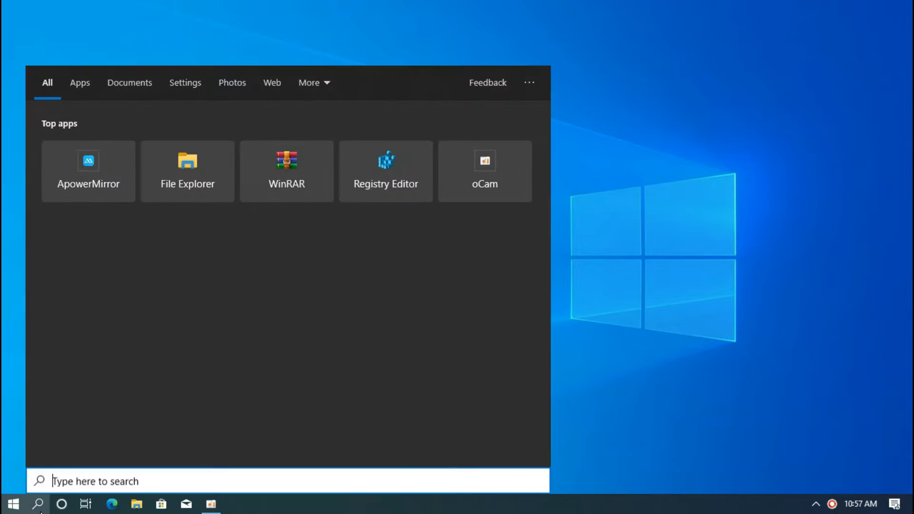
type("cr")
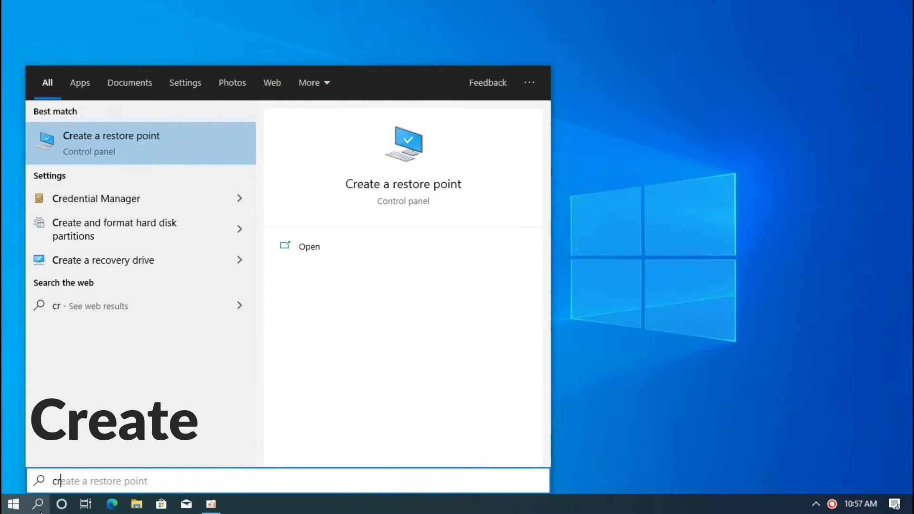
type("eate r")
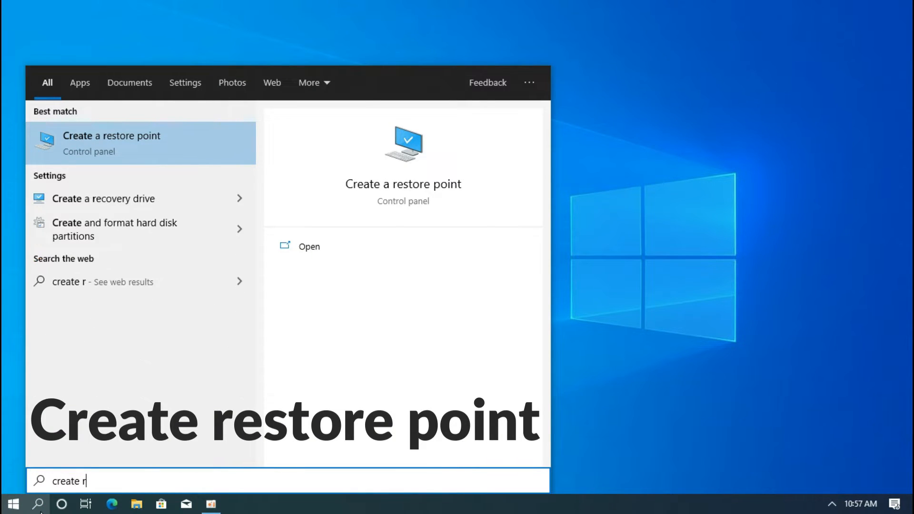
type("estore ")
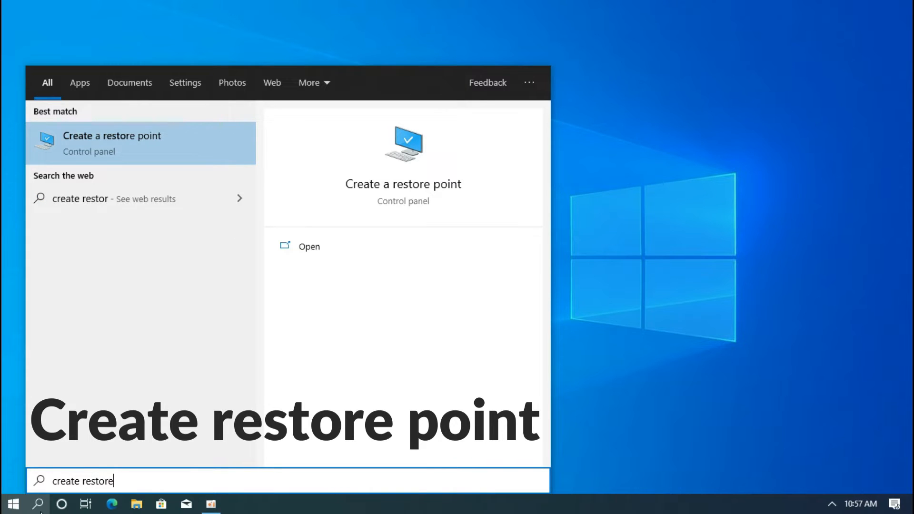
type("point")
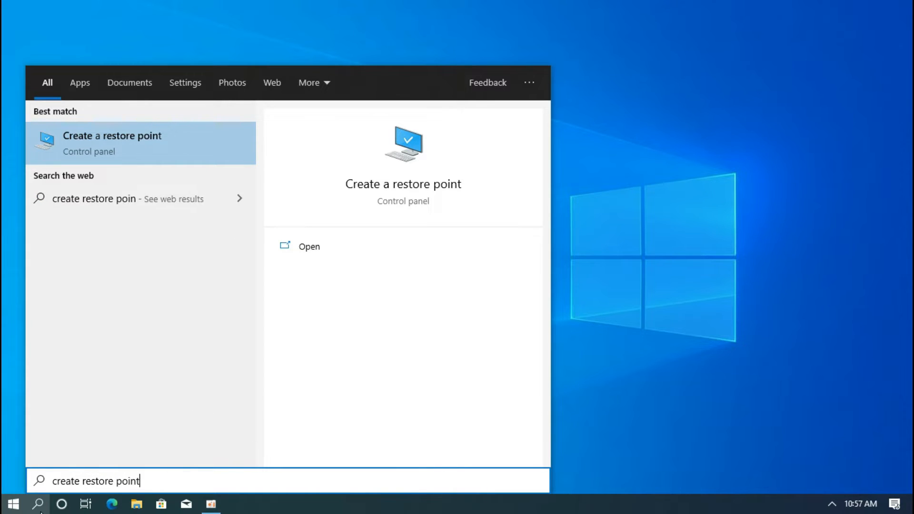
left_click(81, 154)
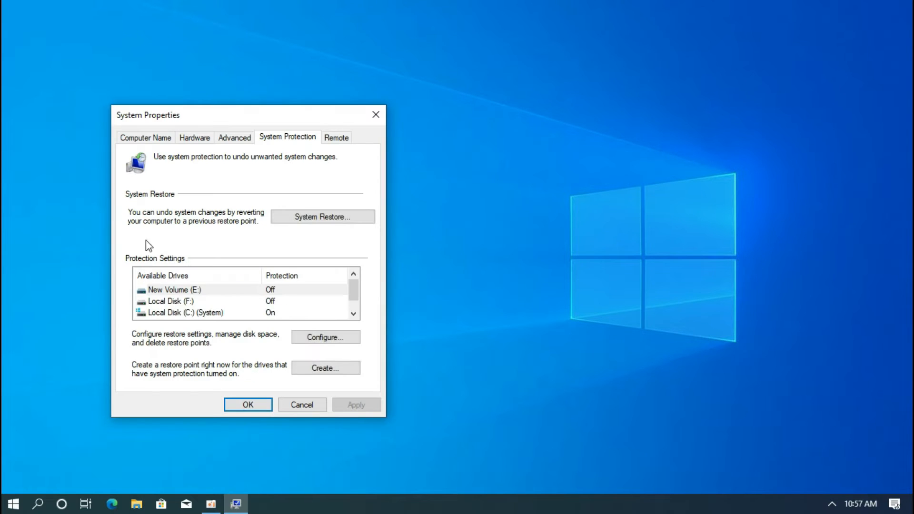
Turn on system protection for Local Disk (C:) in its restore settings
left_click(190, 313)
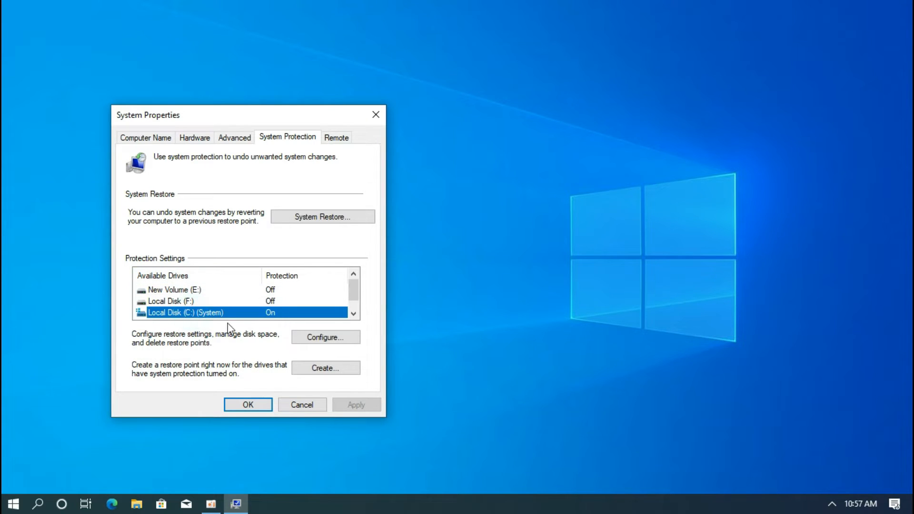
left_click(326, 340)
left_click(215, 211)
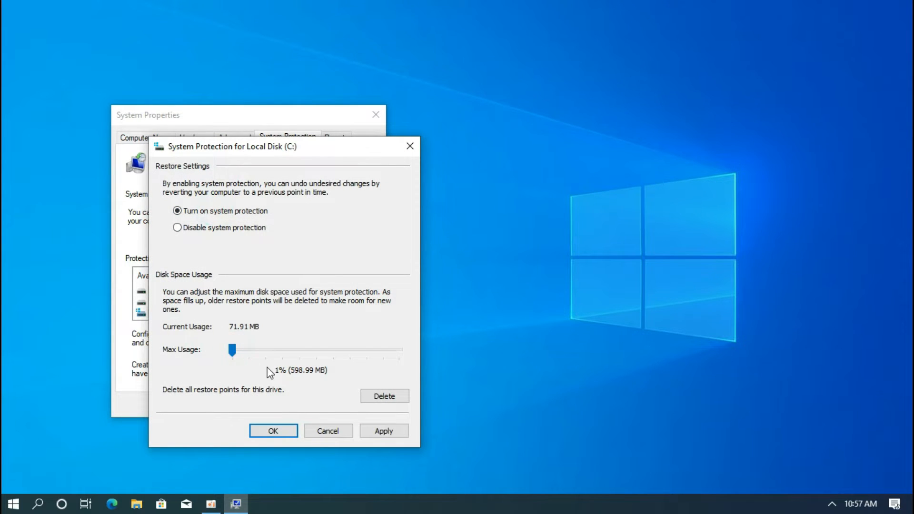
left_click(270, 431)
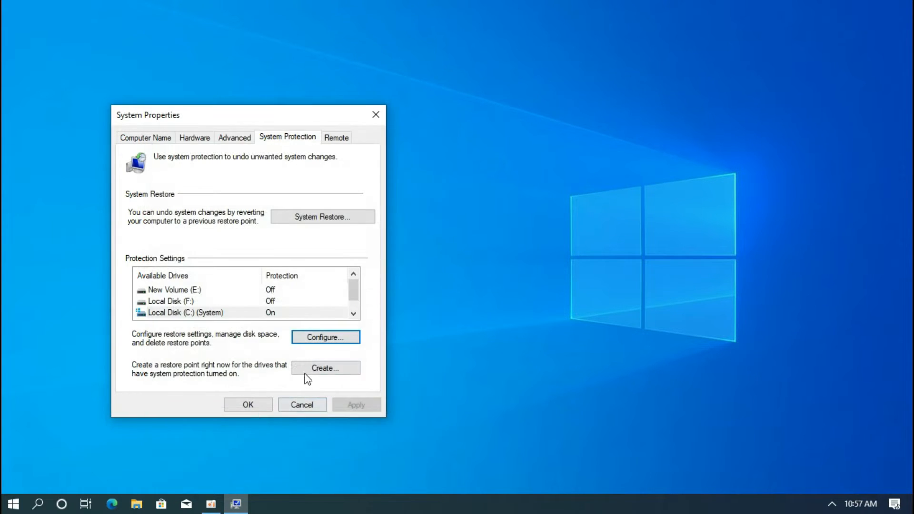
Create a restore point described as "restore" and close System Properties
left_click(310, 371)
left_click(214, 226)
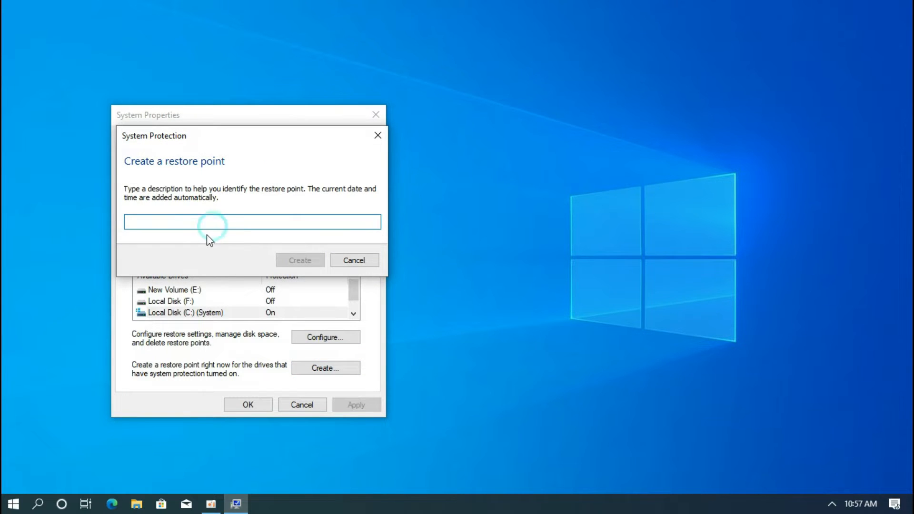
type("restore")
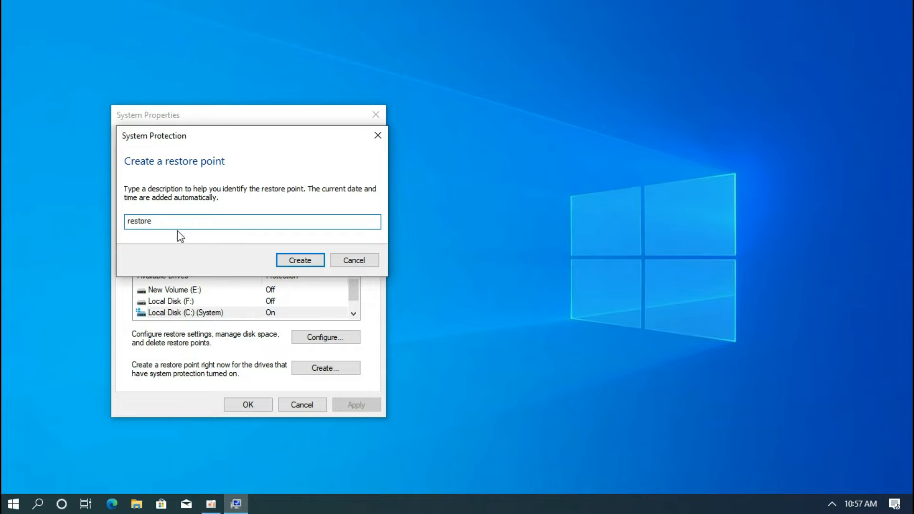
left_click(298, 265)
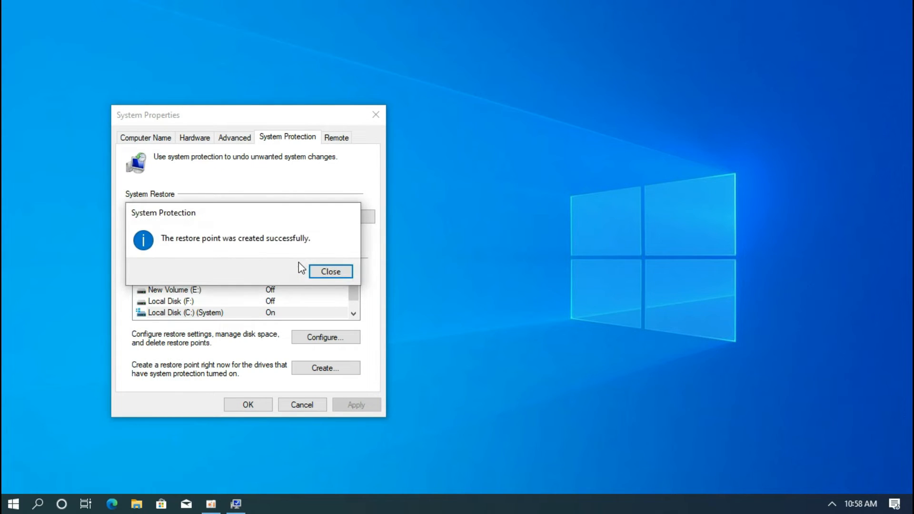
left_click(335, 271)
left_click(249, 405)
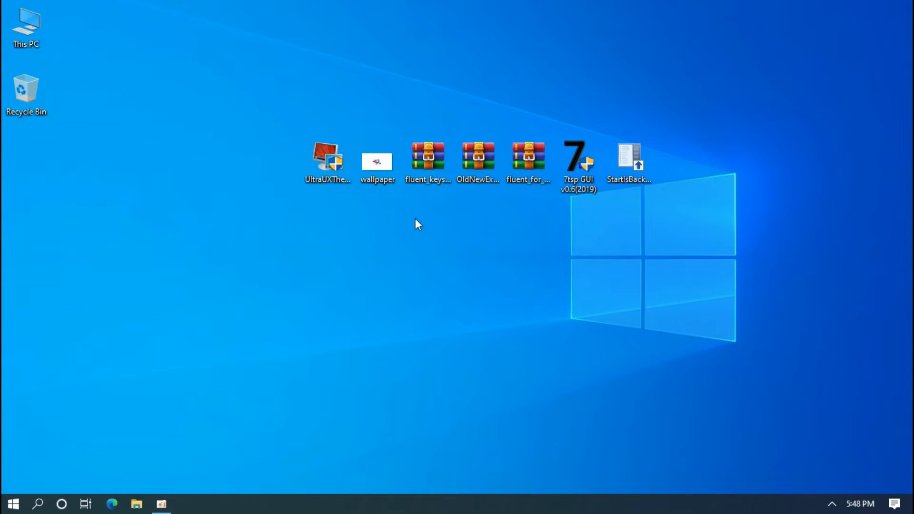
Install UltraUXThemePatcher 4.1.1, accepting the license terms, and finish the setup with an immediate reboot
double_click(340, 177)
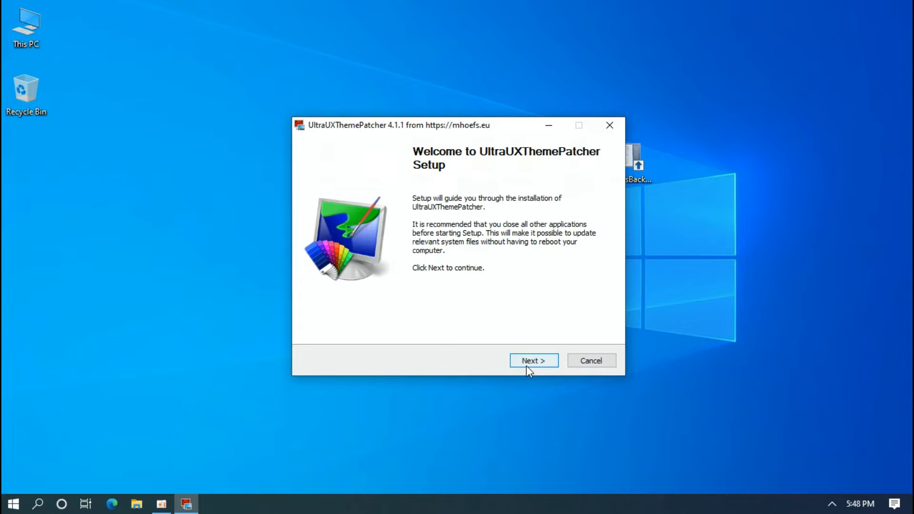
left_click(529, 362)
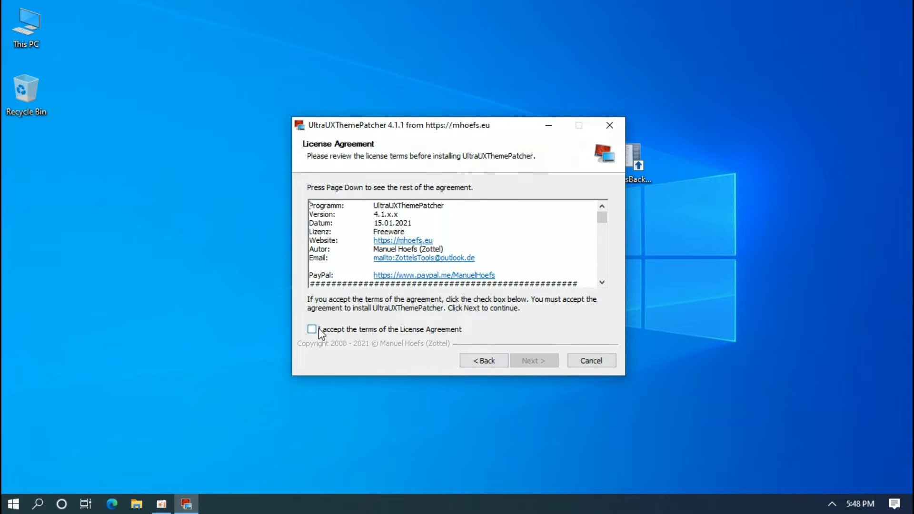
left_click(311, 330)
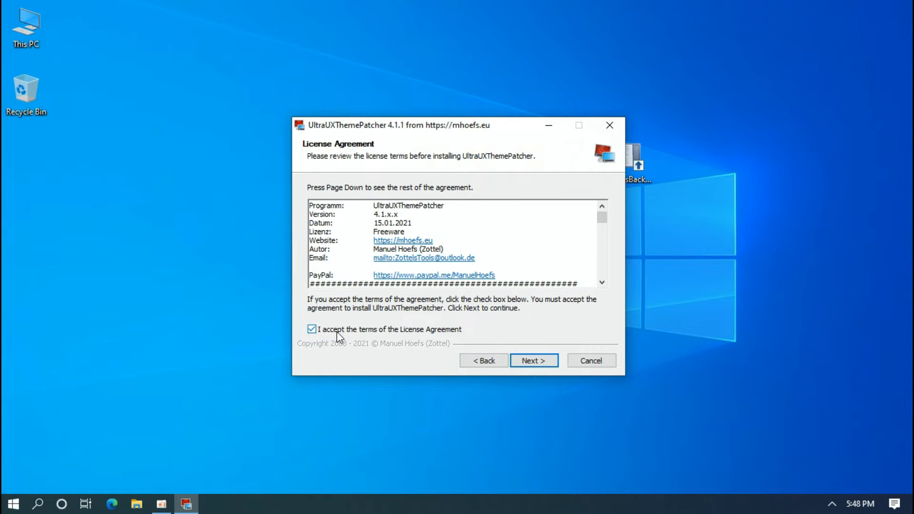
left_click(520, 362)
left_click(519, 360)
left_click(519, 360)
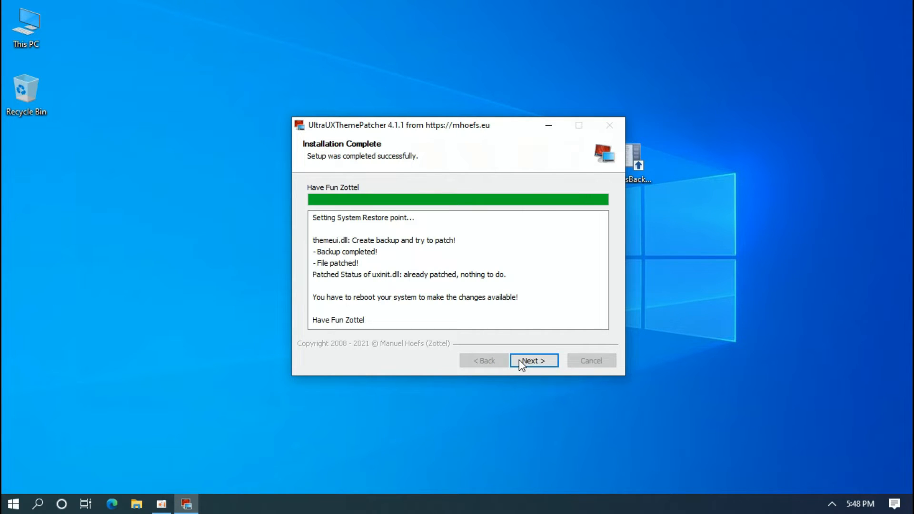
left_click(519, 360)
left_click(520, 360)
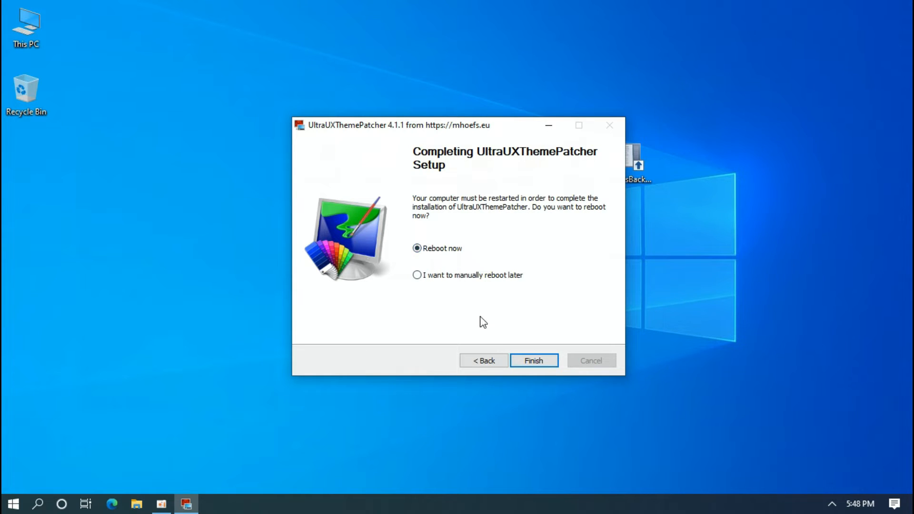
left_click(528, 365)
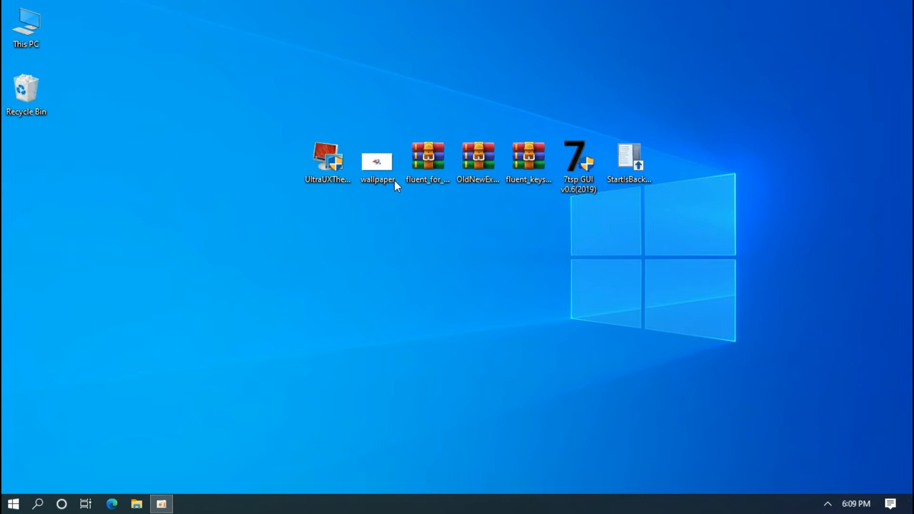
Set the wallpaper image file as the desktop background
right_click(379, 164)
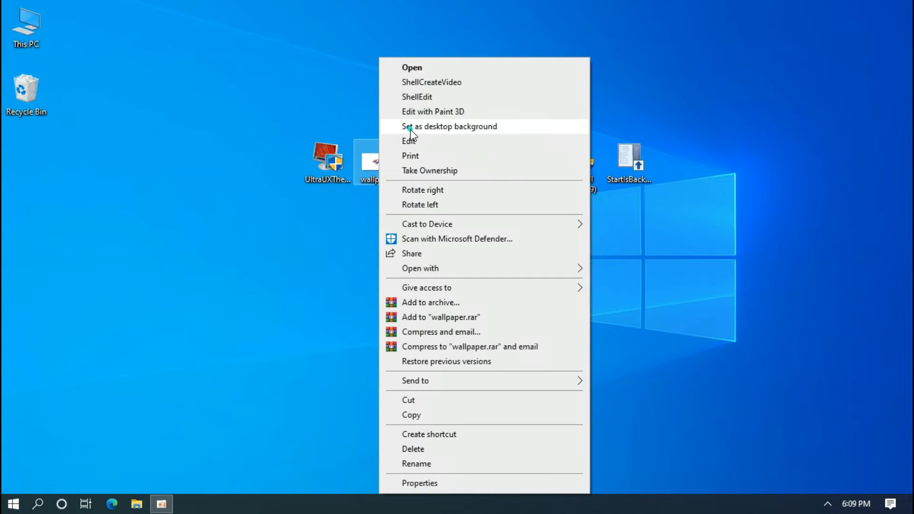
left_click(411, 130)
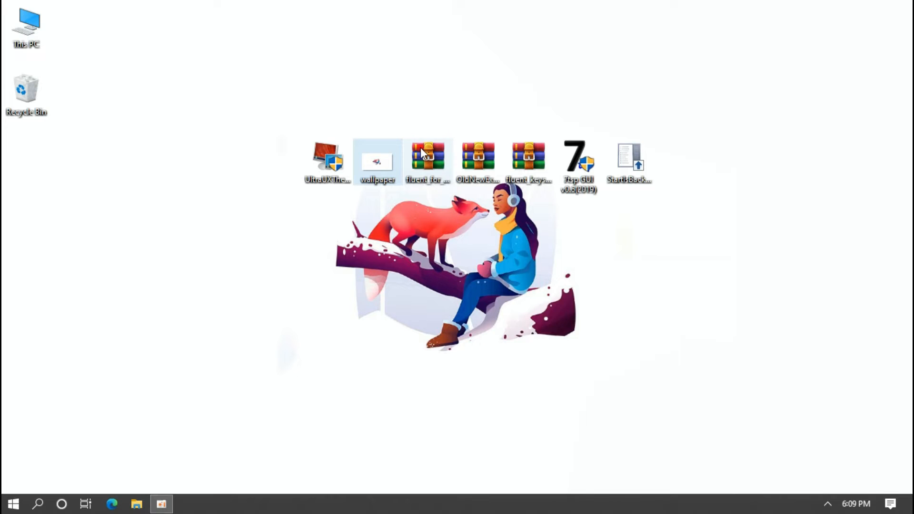
Extract the fluent_for_windows_10_by_niivu_de7t5ds archive into a folder of the same name on the desktop
left_click(419, 147)
right_click(419, 147)
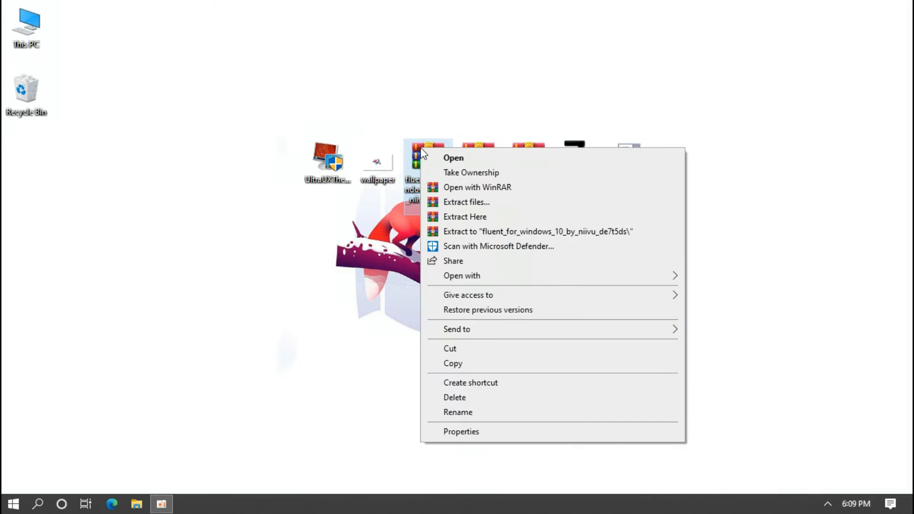
left_click(439, 202)
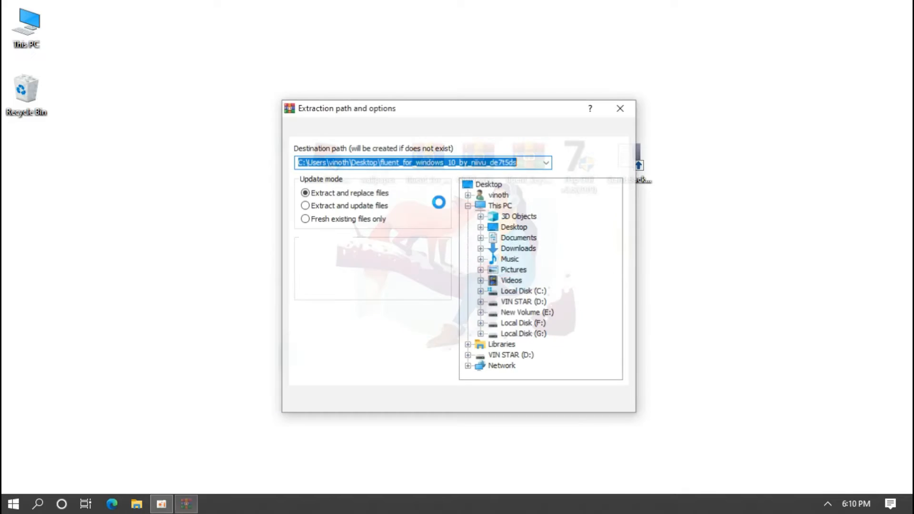
left_click(498, 401)
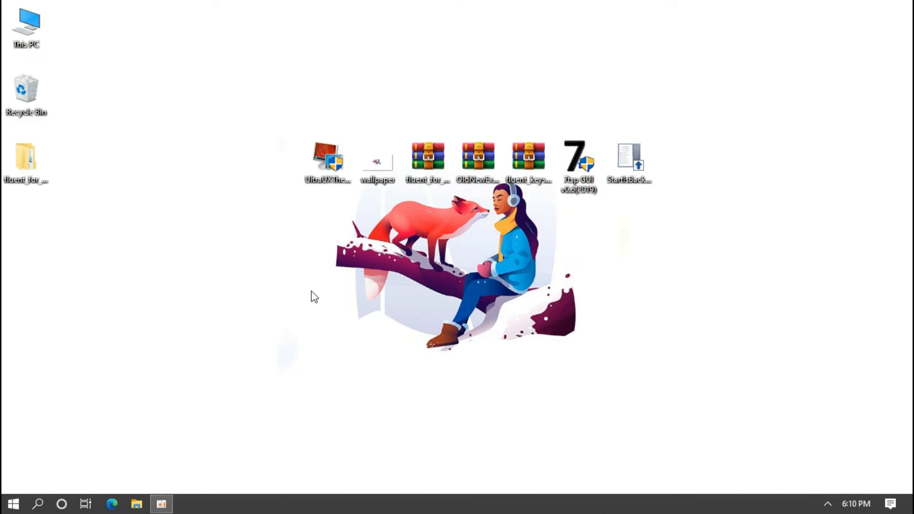
Open the Themes folder inside Fluent for Windows 10 NOV 06 2020 in the extracted fluent_for_windows_10 folder
left_click(48, 162)
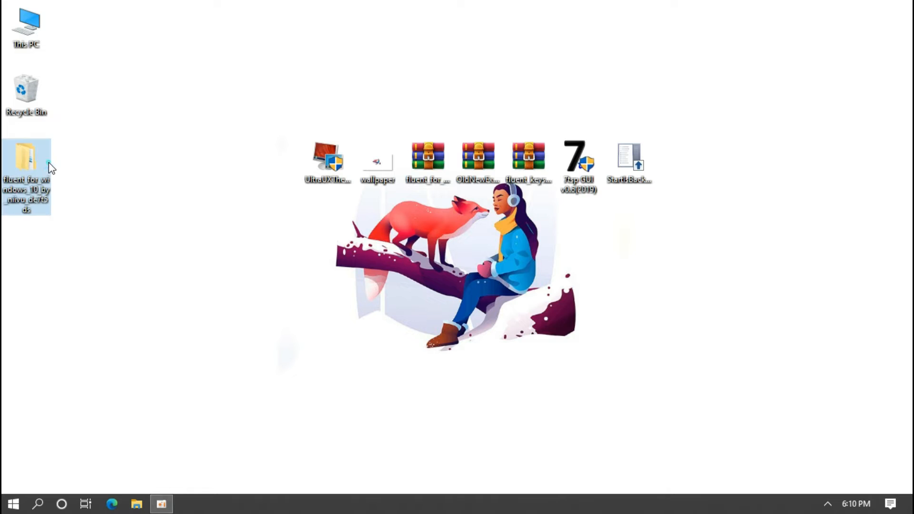
double_click(48, 162)
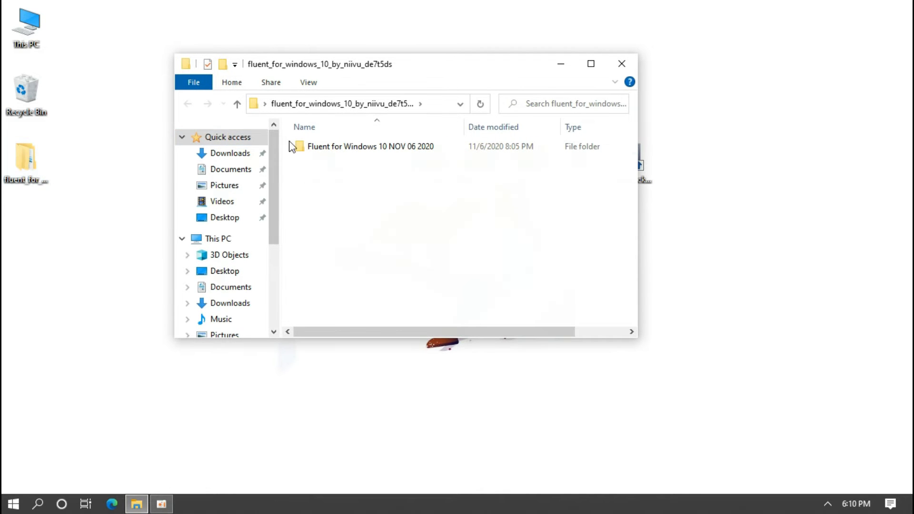
double_click(311, 148)
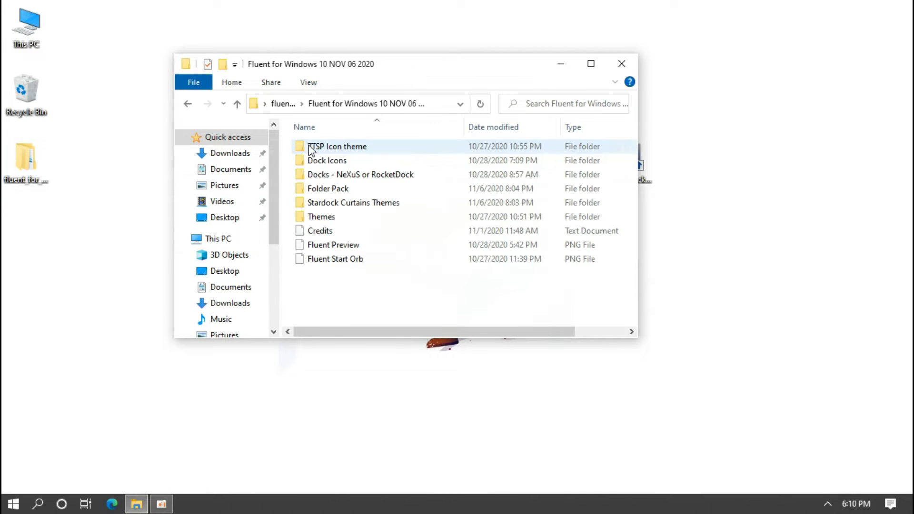
left_click(324, 216)
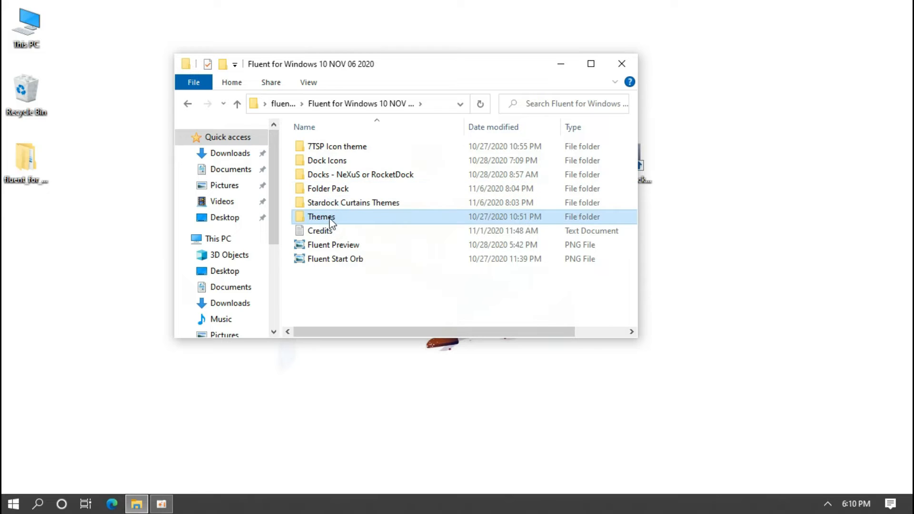
double_click(317, 218)
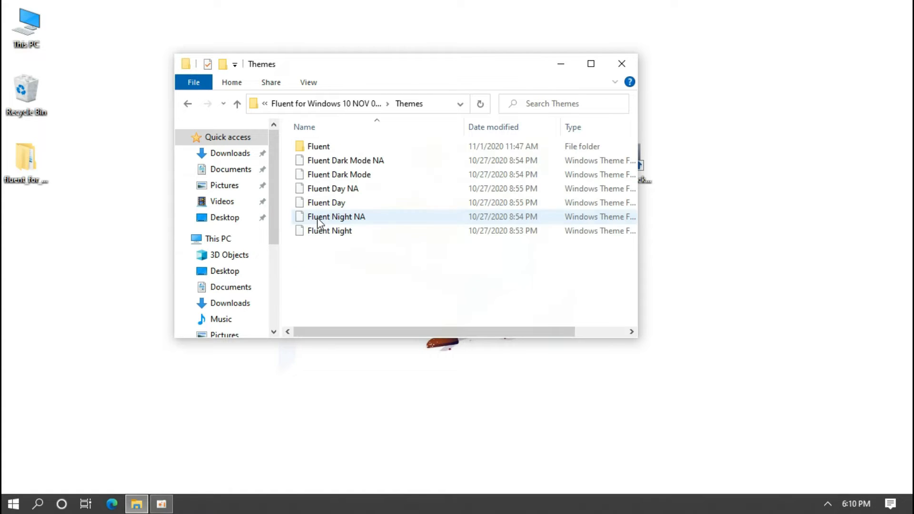
Cut the Fluent folder and all six Fluent theme files from the extracted Themes folder
left_click_drag(318, 247, 317, 146)
right_click(316, 145)
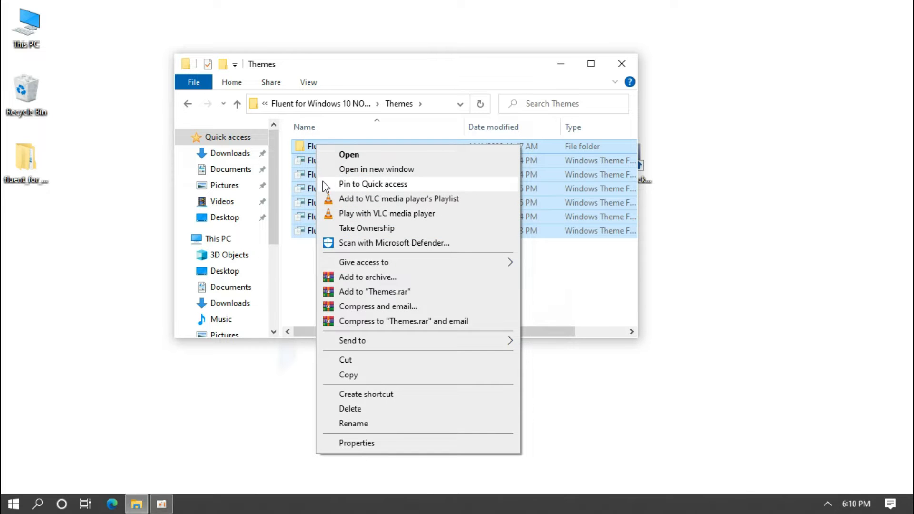
left_click(349, 363)
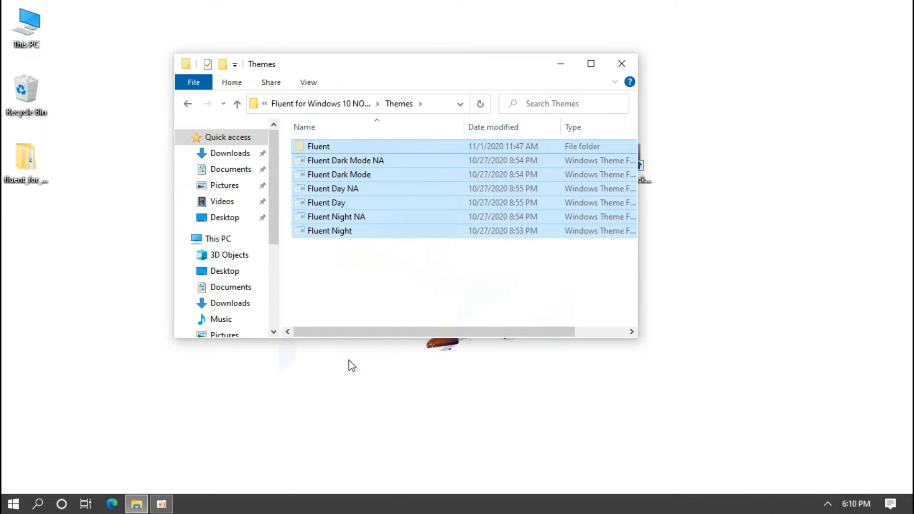
Go to the Themes folder under Windows > Resources on Local Disk (C:)
left_click(233, 238)
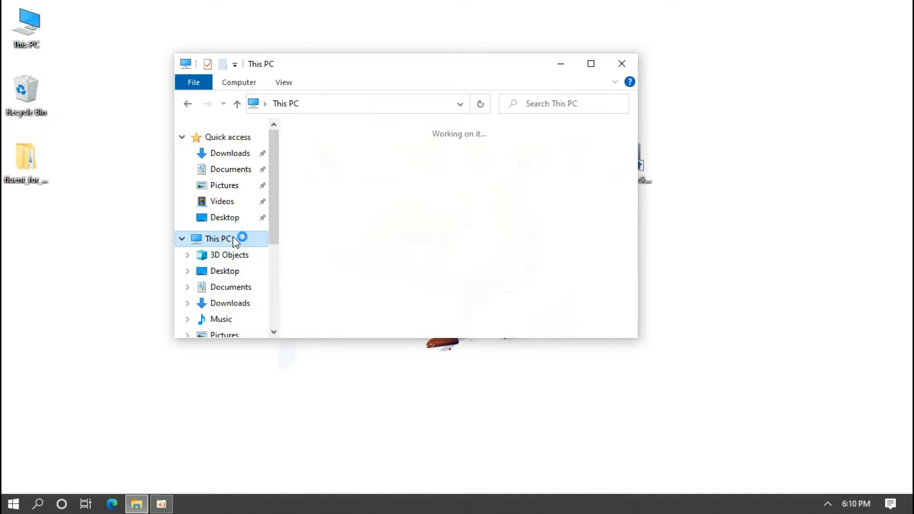
scroll(345, 238, "down", 5)
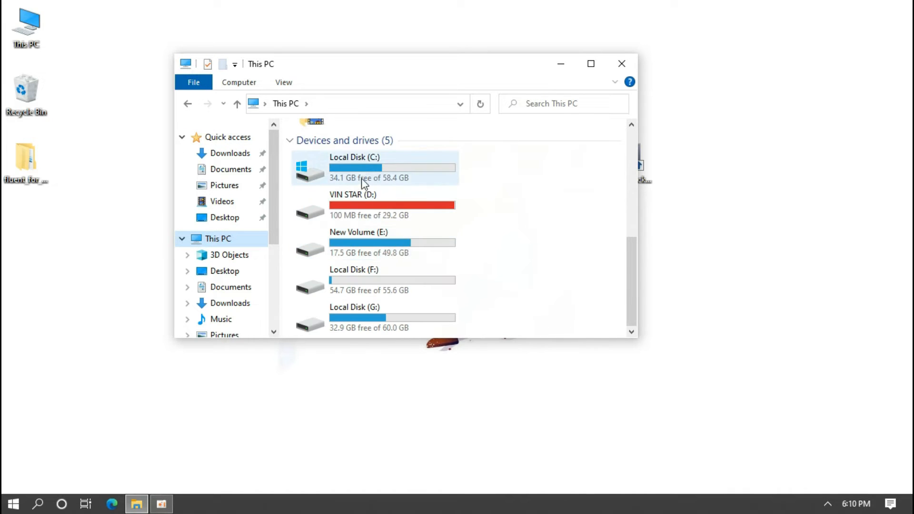
left_click(340, 174)
double_click(359, 159)
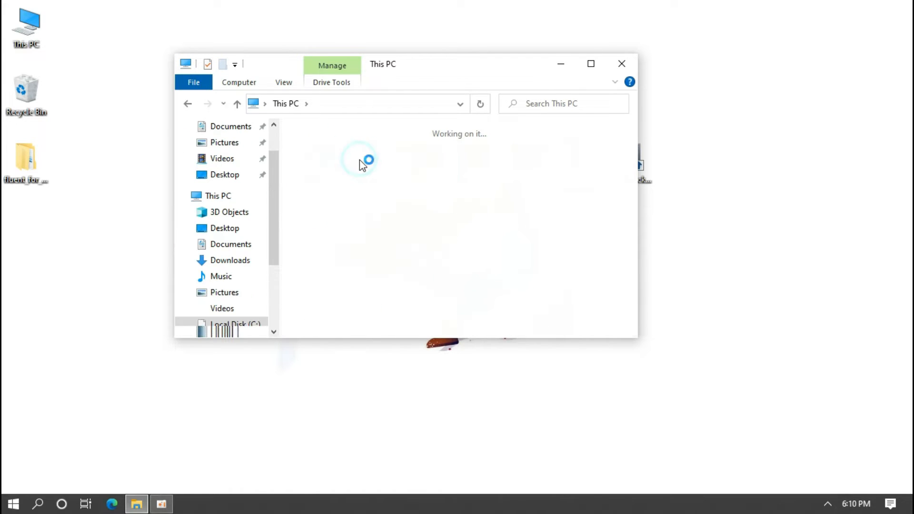
double_click(377, 238)
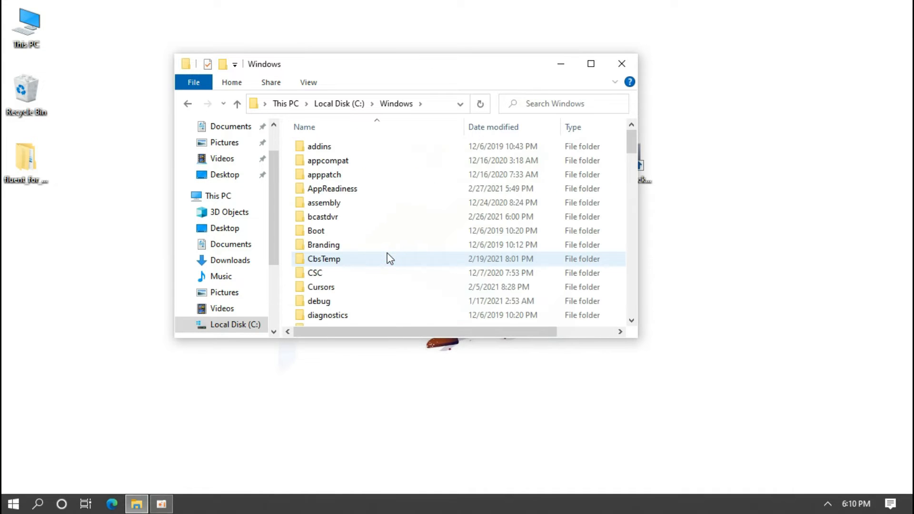
scroll(390, 259, "down", 3)
scroll(391, 258, "down", 8)
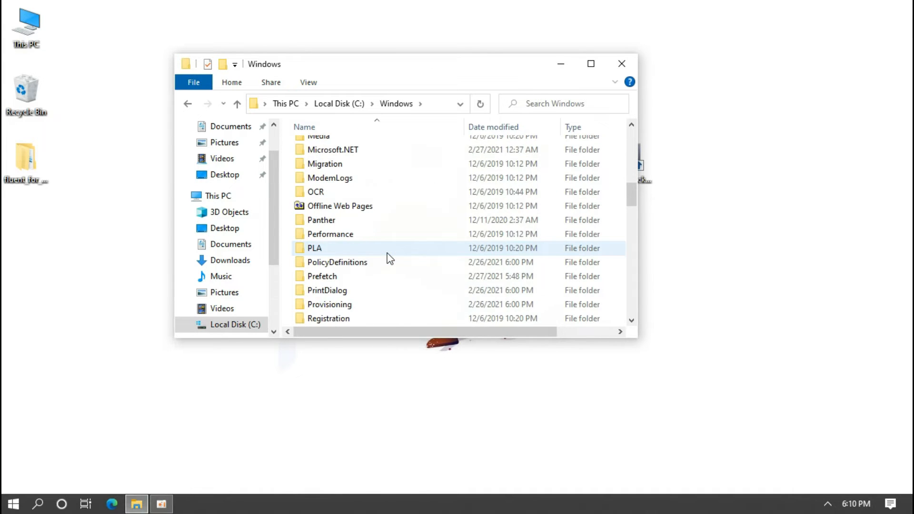
scroll(391, 258, "down", 2)
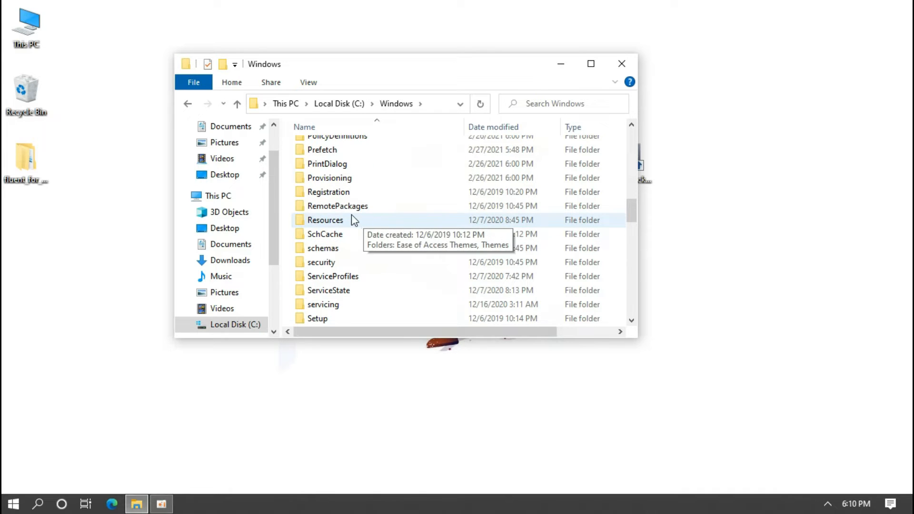
left_click(326, 221)
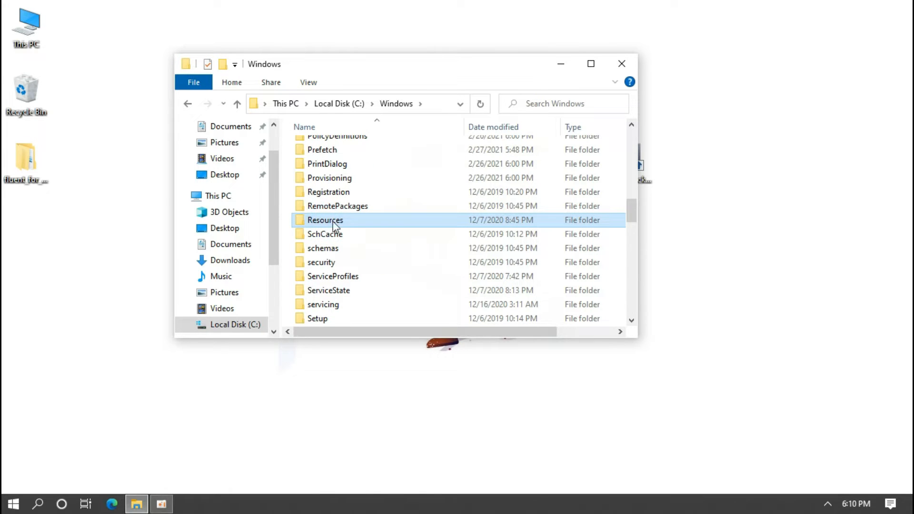
double_click(318, 222)
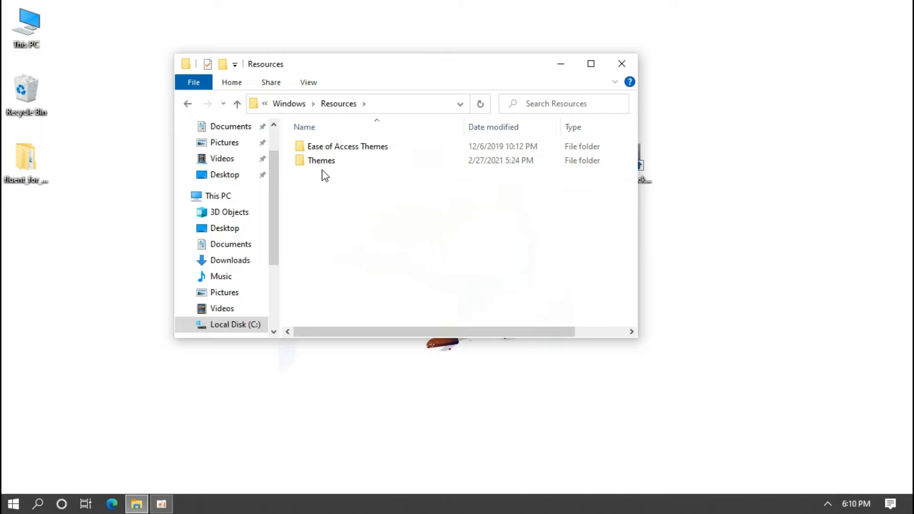
double_click(318, 161)
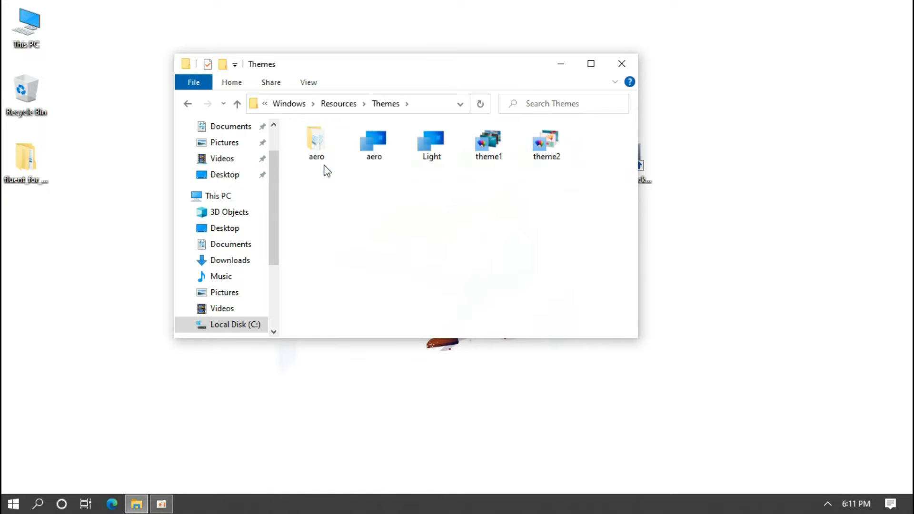
Paste the cut Fluent items into the Windows Themes folder, granting administrator permission for all current items, and close the folder window
right_click(330, 188)
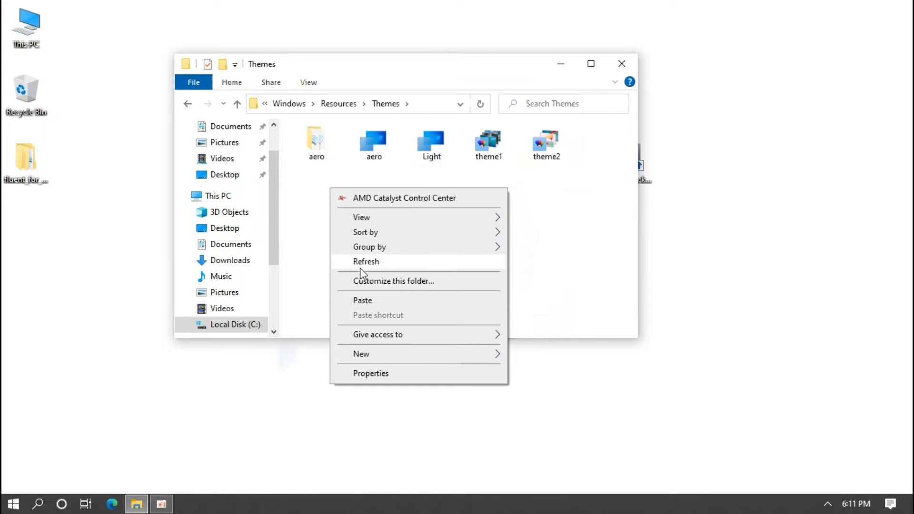
left_click(361, 301)
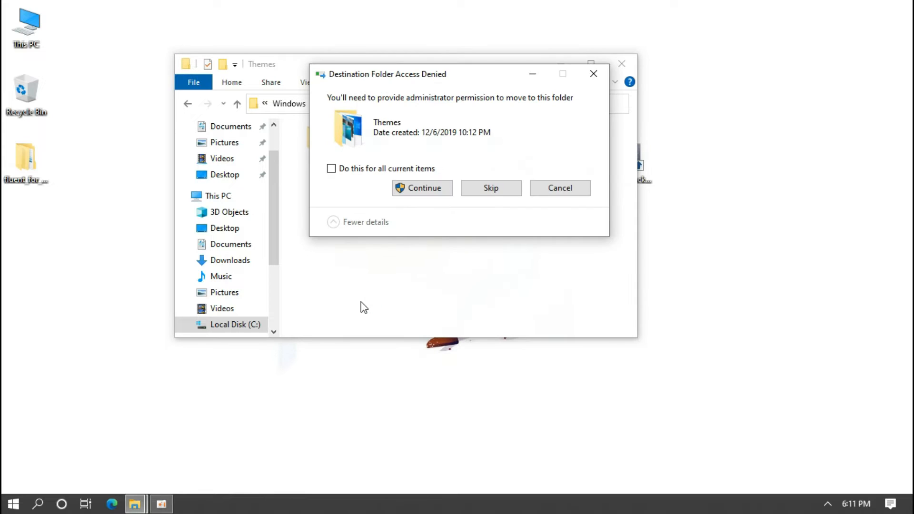
left_click(331, 168)
left_click(403, 191)
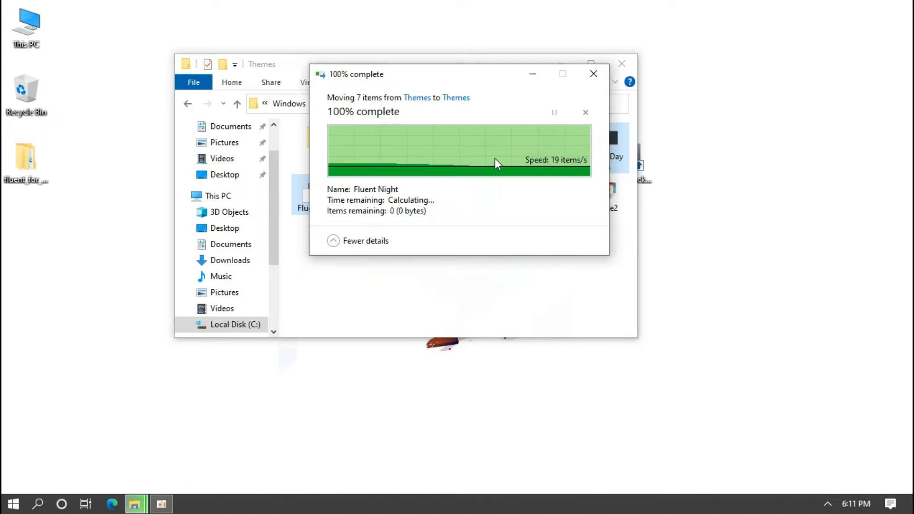
left_click(623, 63)
Apply the Fluent Day theme in the desktop personalization settings and close Settings
right_click(623, 67)
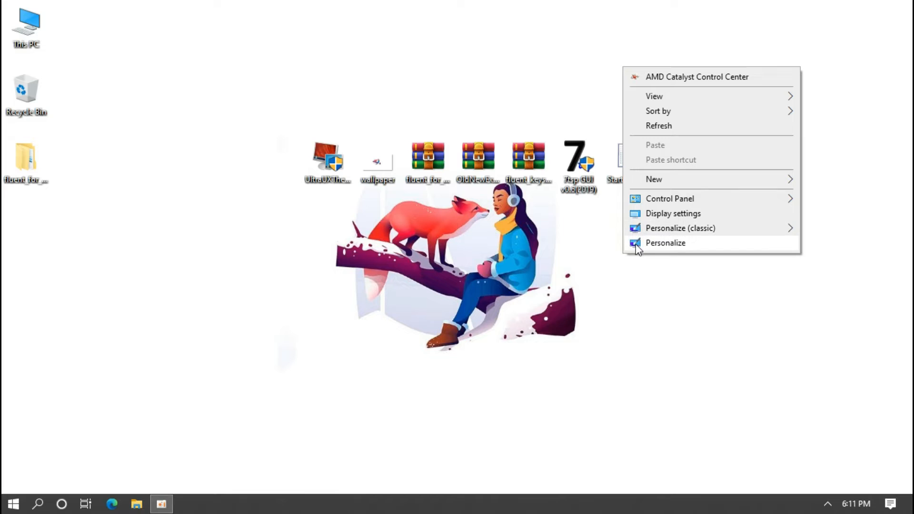
left_click(651, 245)
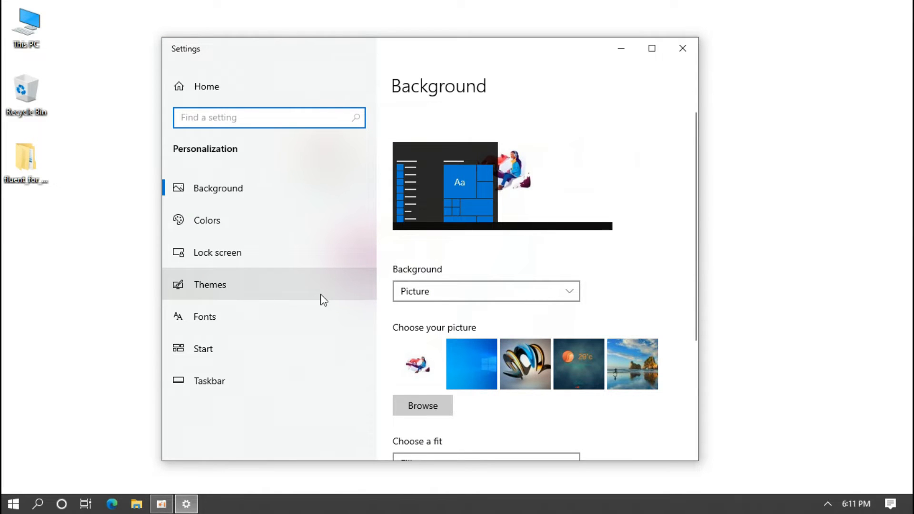
left_click(323, 300)
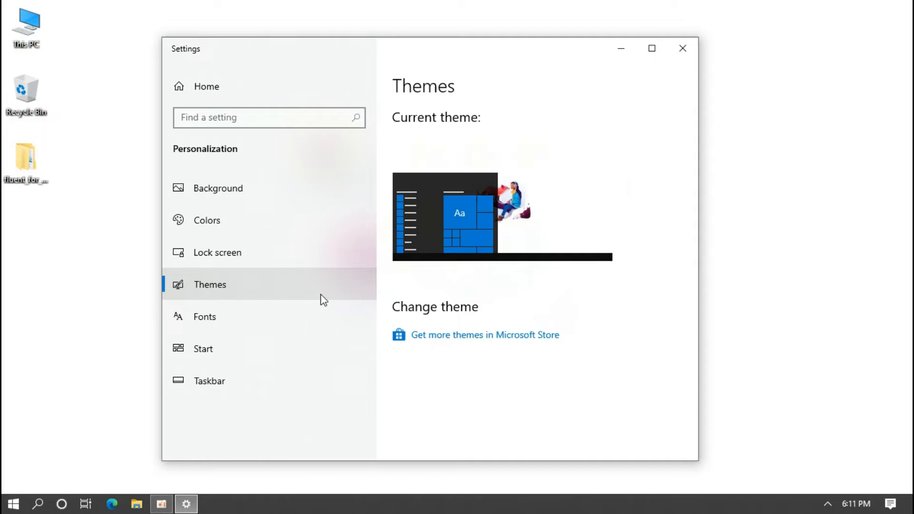
scroll(433, 297, "down", 2)
scroll(432, 296, "down", 15)
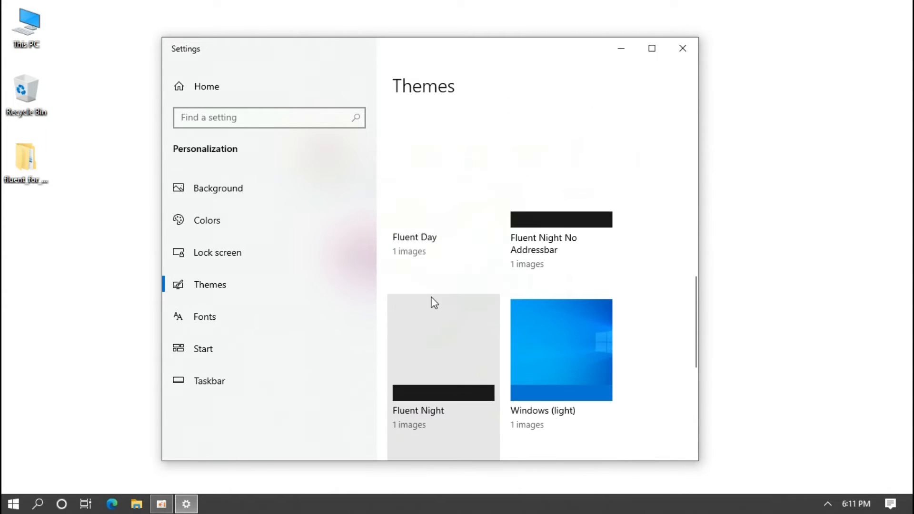
scroll(432, 295, "up", 4)
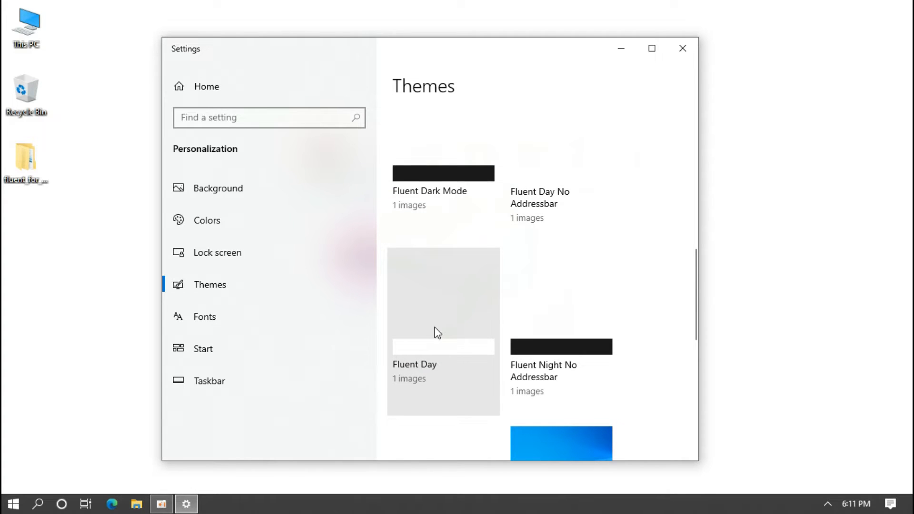
left_click(426, 372)
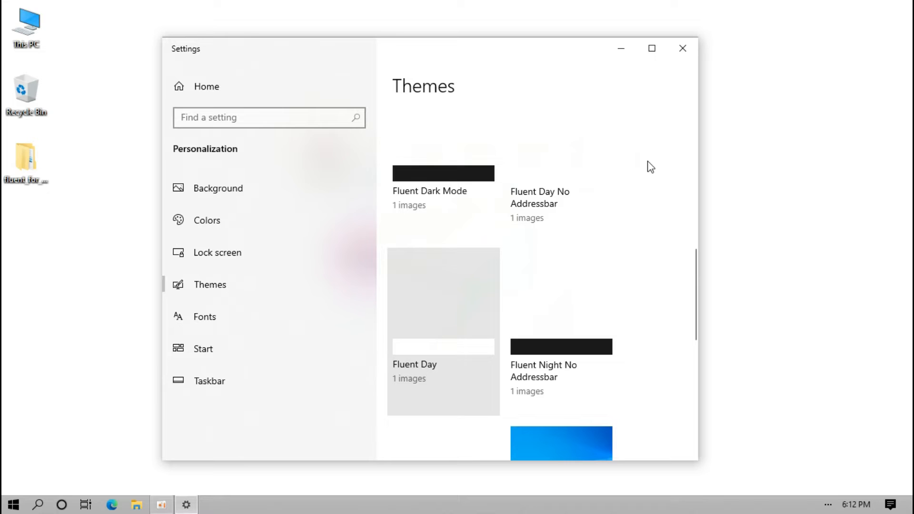
left_click(679, 52)
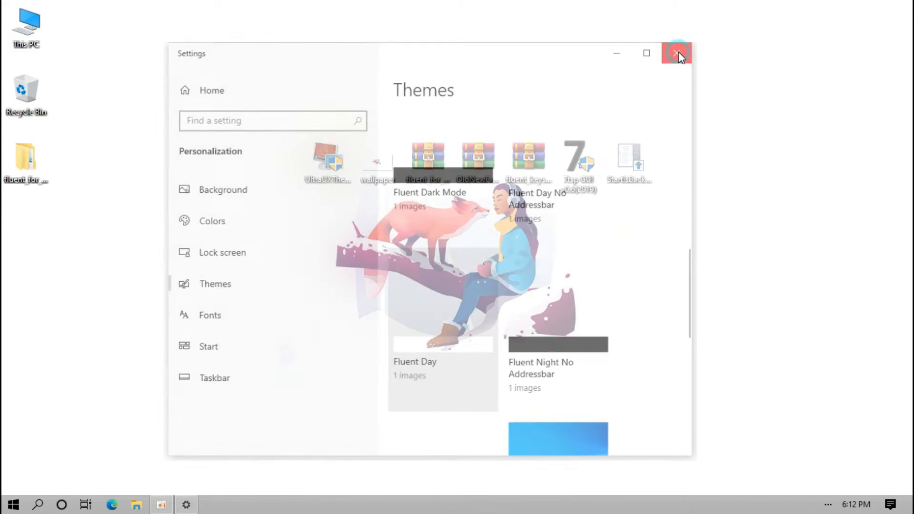
Extract the OldNewExplorer archive into an OldNewExplorer folder on the desktop
right_click(476, 164)
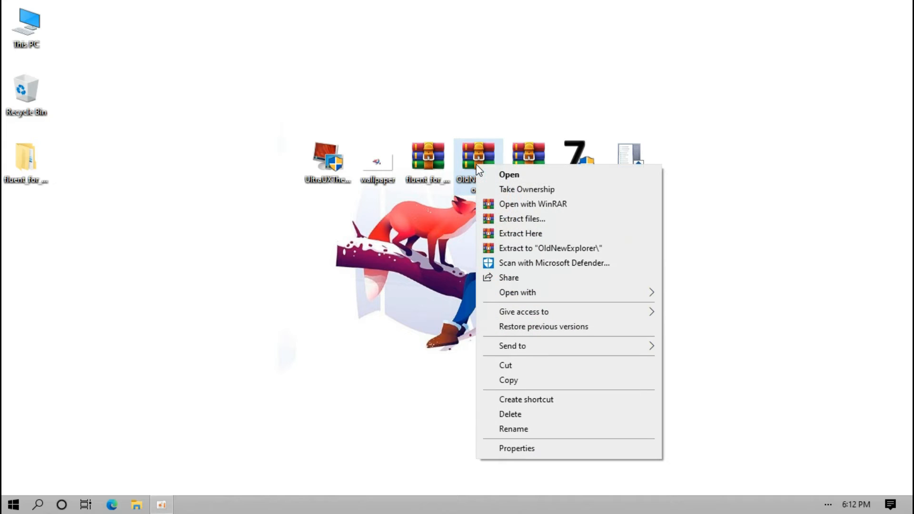
left_click(499, 219)
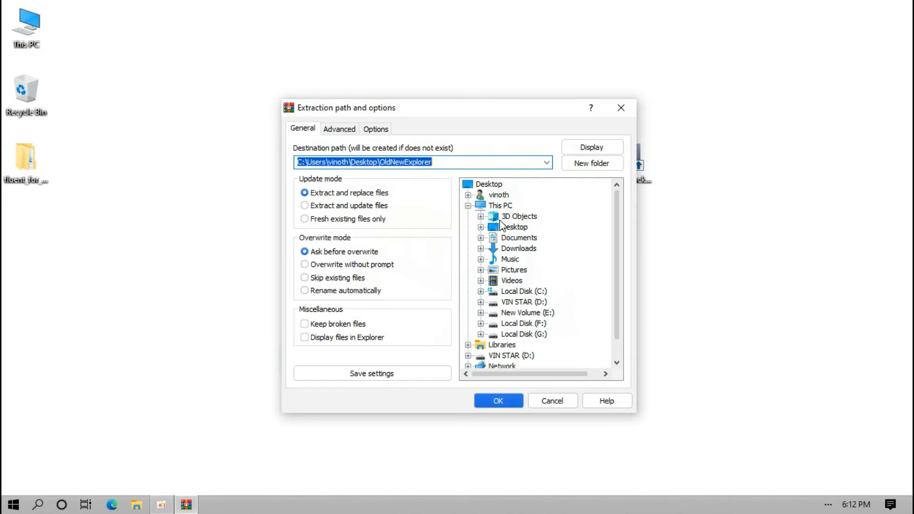
left_click(486, 402)
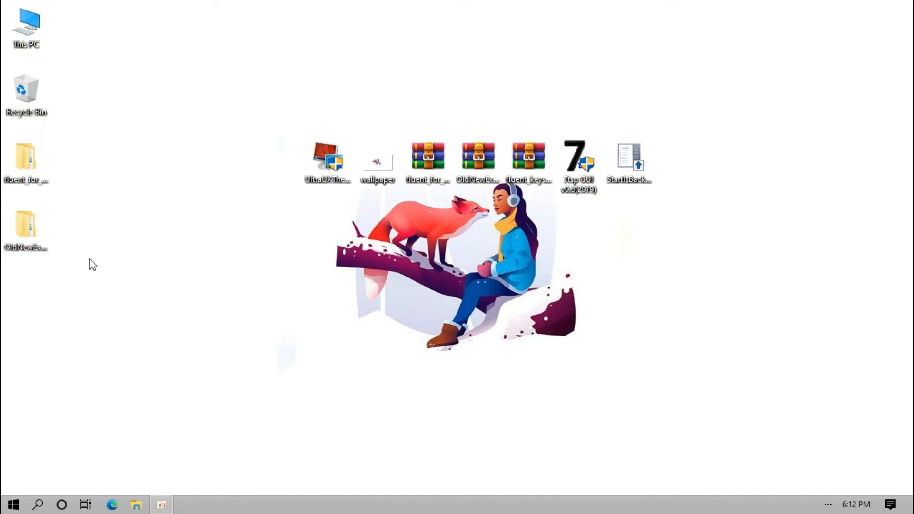
Run OldNewExplorerCfg from the inner OldNewExplorer folder of the extracted files
double_click(32, 233)
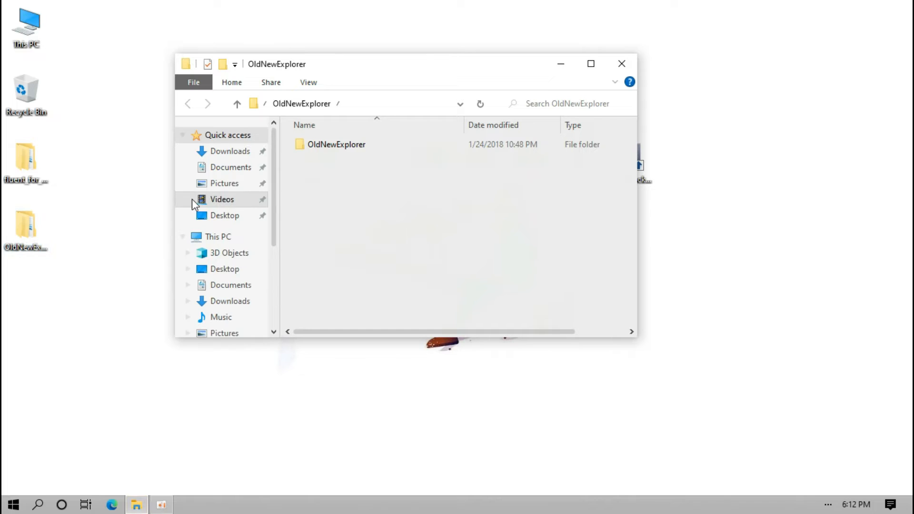
left_click(324, 145)
double_click(324, 145)
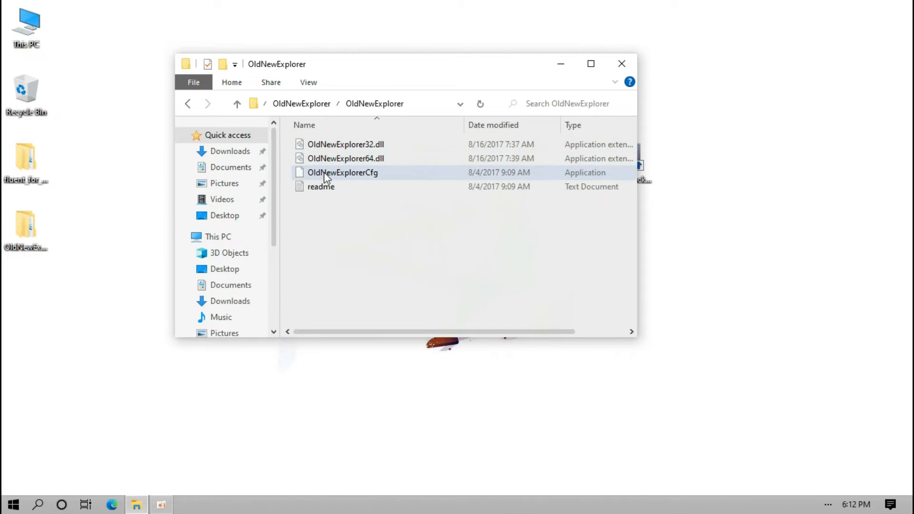
left_click(325, 172)
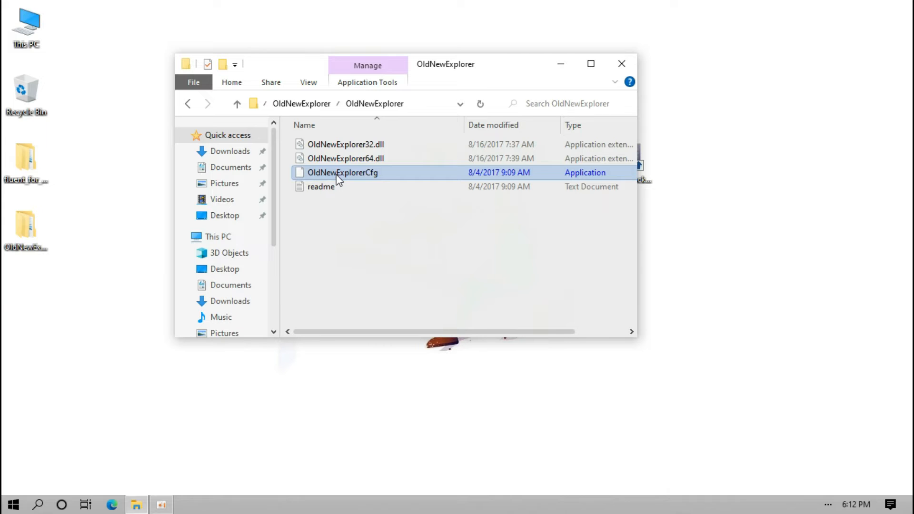
double_click(337, 175)
Enable classical drive grouping, libraries, and the command bar with caption text, caption icon and Up button hidden; leave glass and alternate navigation buttons off
left_click(342, 167)
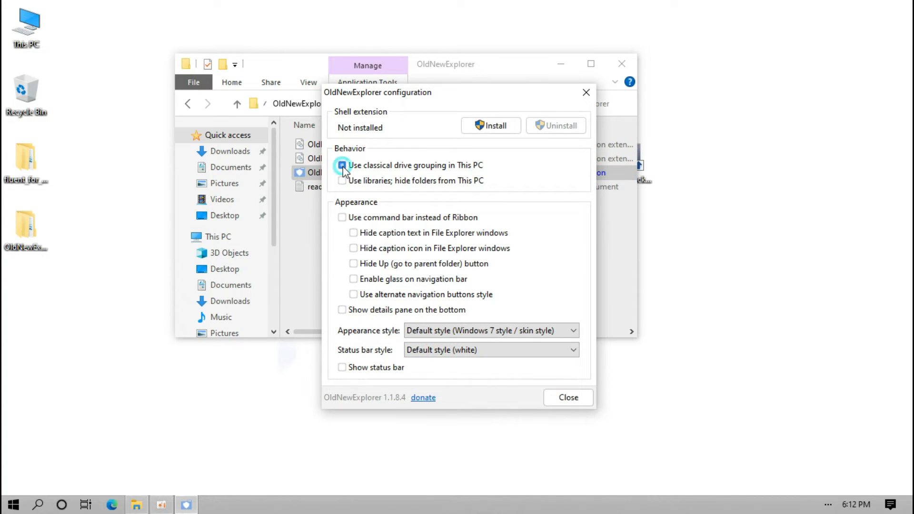
left_click(342, 181)
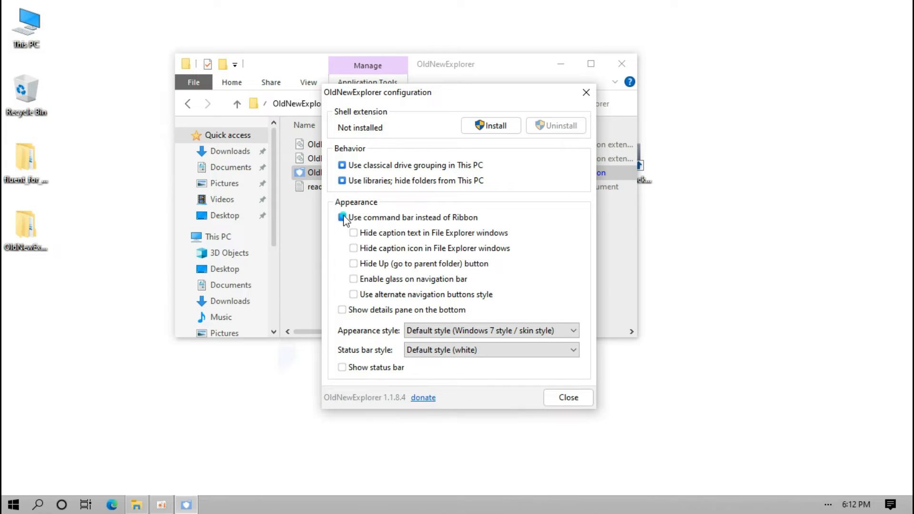
left_click(343, 217)
left_click(353, 295)
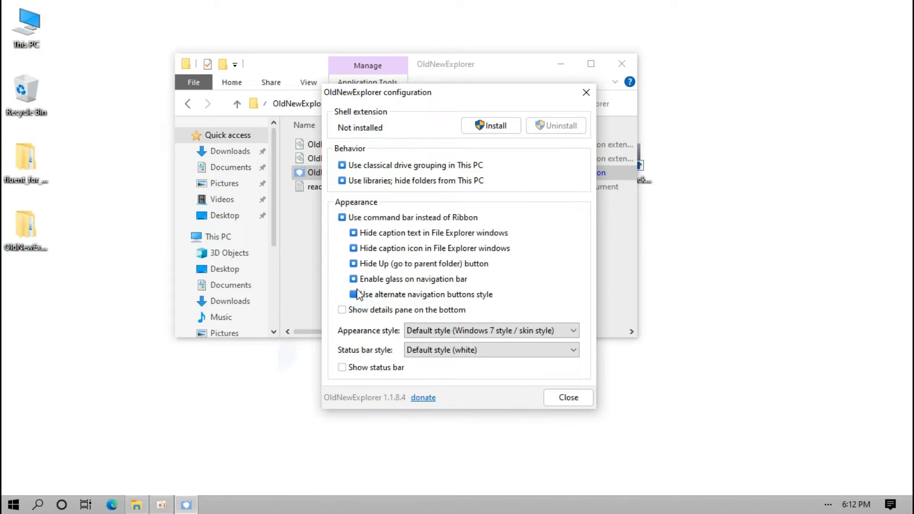
left_click(353, 279)
Install the OldNewExplorer shell extension and close both its configuration and the folder window
left_click(480, 130)
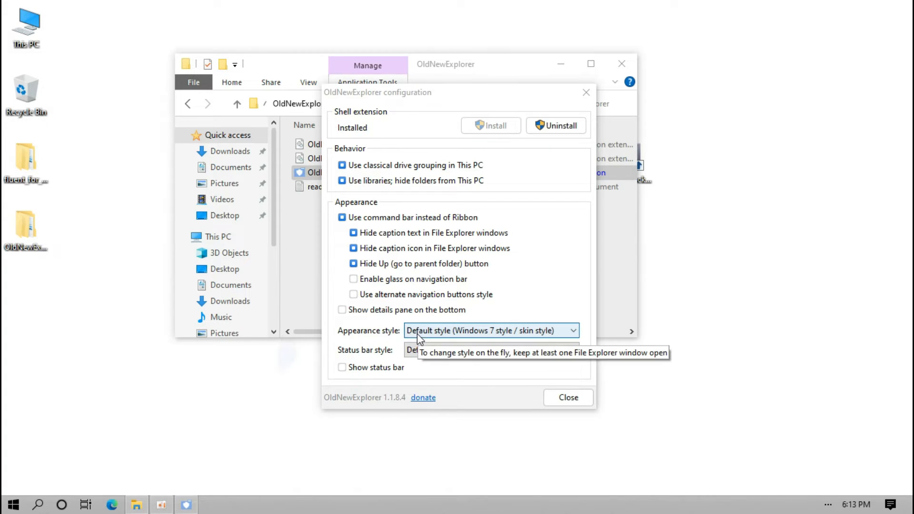
left_click(555, 398)
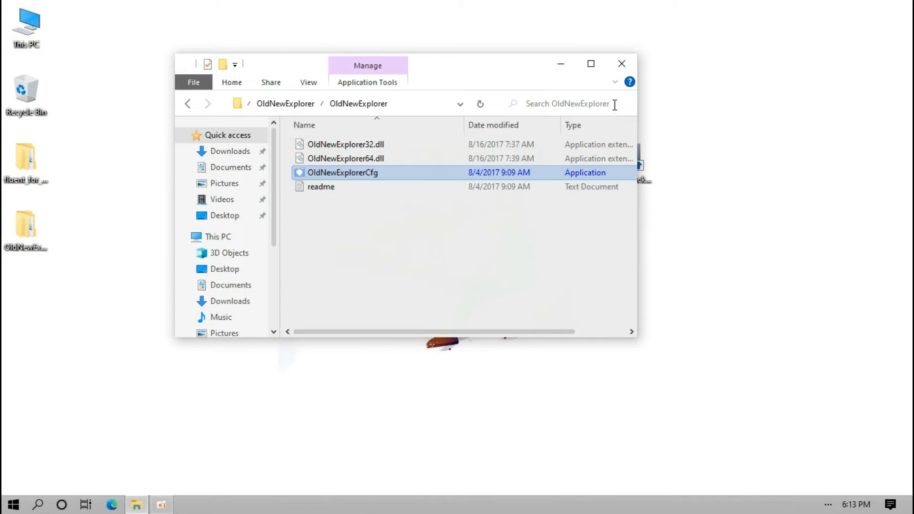
left_click(624, 63)
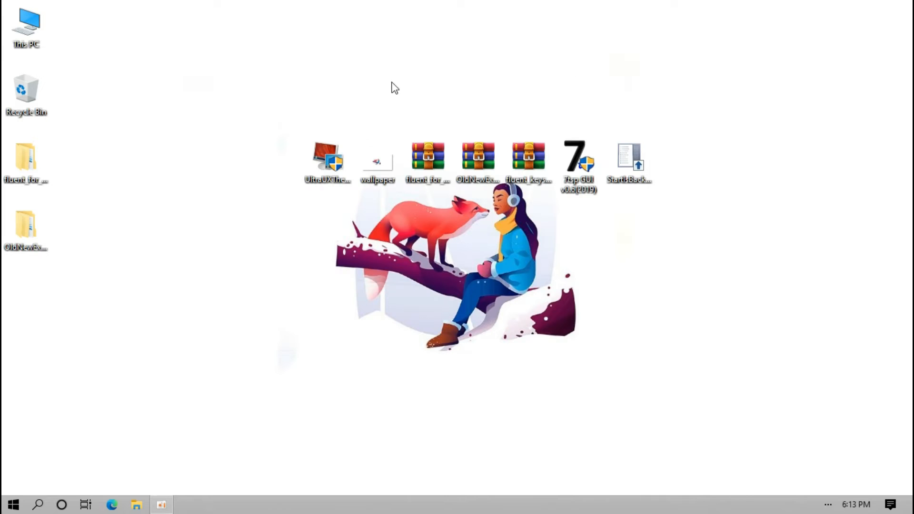
Open This PC and move its window towards the middle of the desktop to inspect the new Explorer layout
double_click(21, 47)
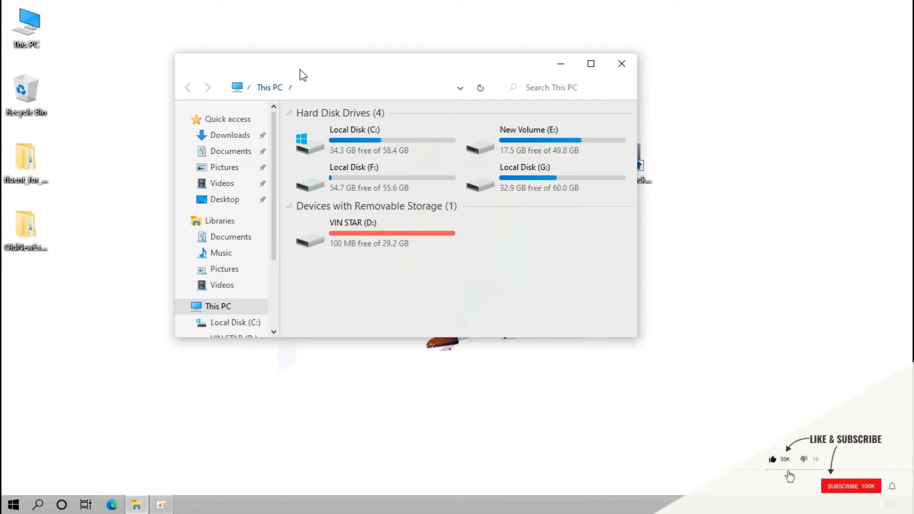
left_click_drag(301, 66, 367, 99)
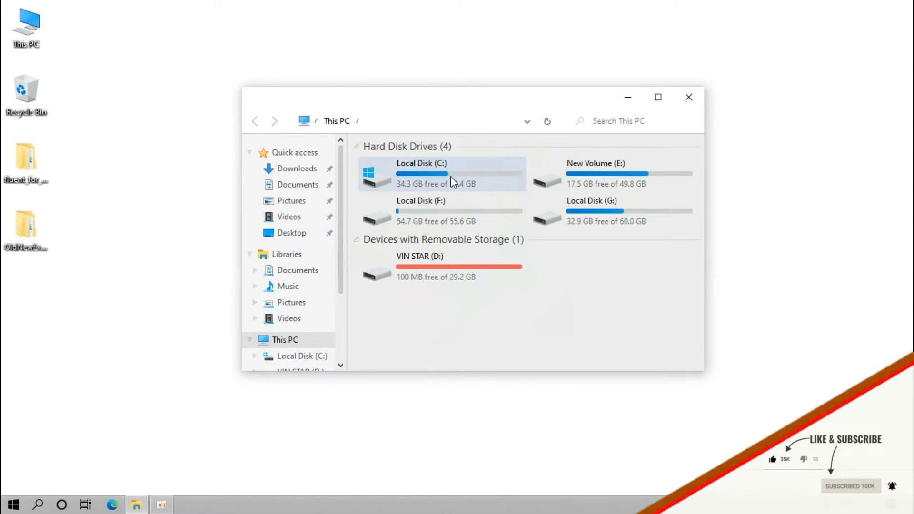
Close the This PC window and extract the fluent_keys_icon_theme_by_niivu_de87ti0 archive into its own folder on the desktop
right_click(627, 121)
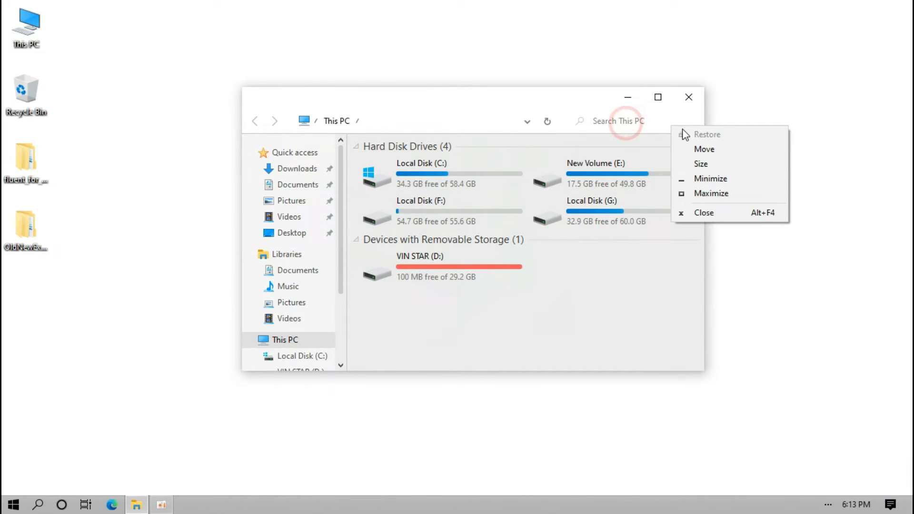
left_click(689, 97)
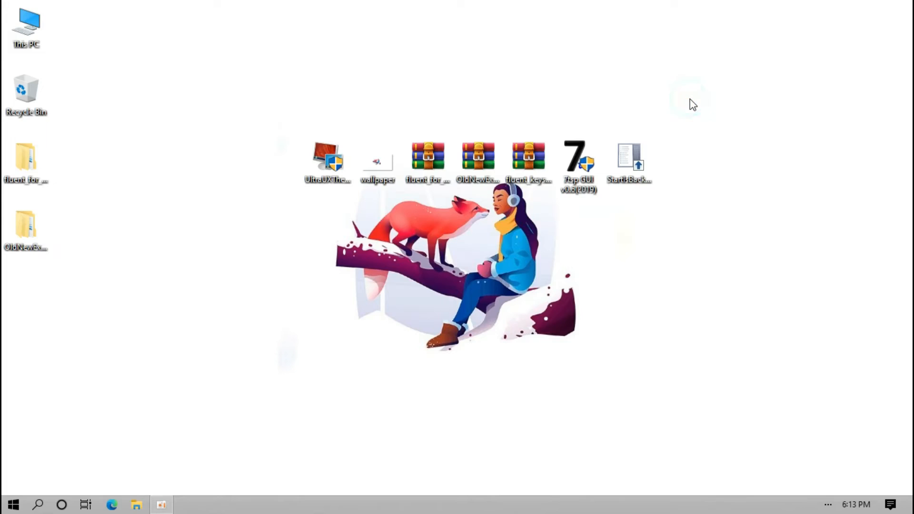
left_click(536, 168)
right_click(536, 168)
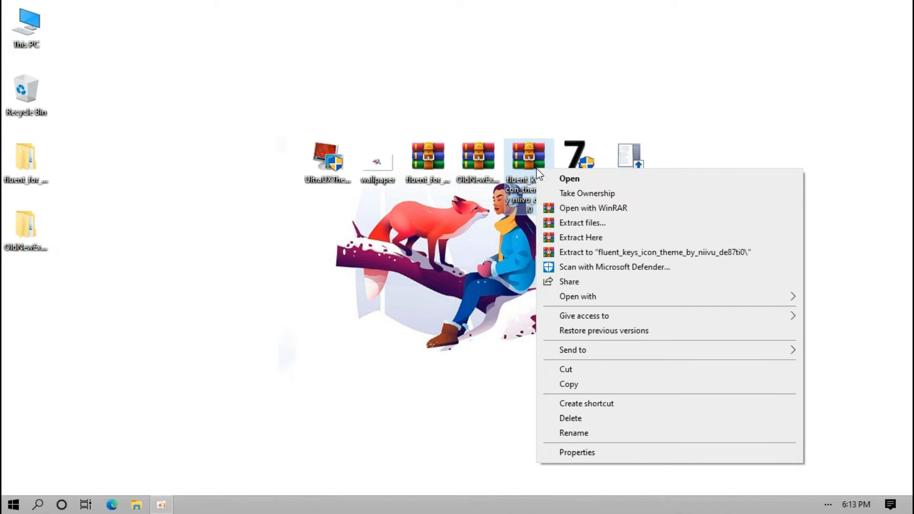
left_click(554, 222)
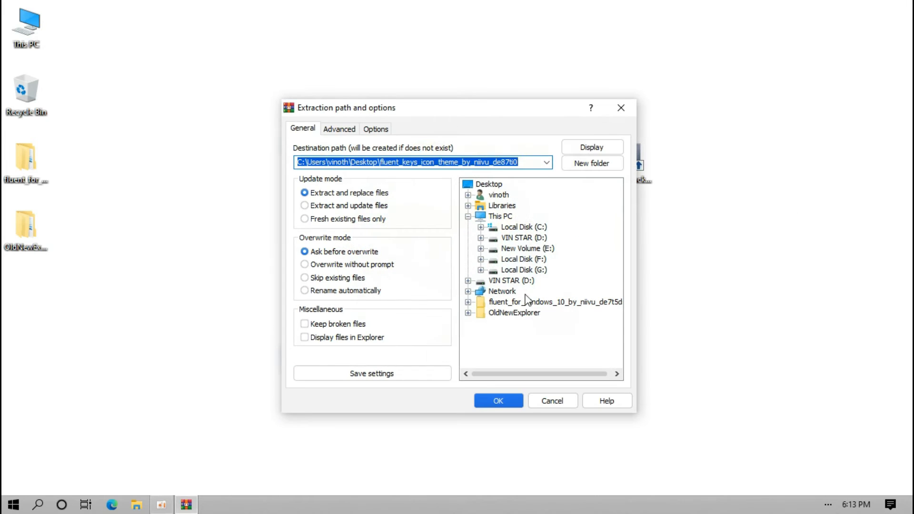
left_click(506, 401)
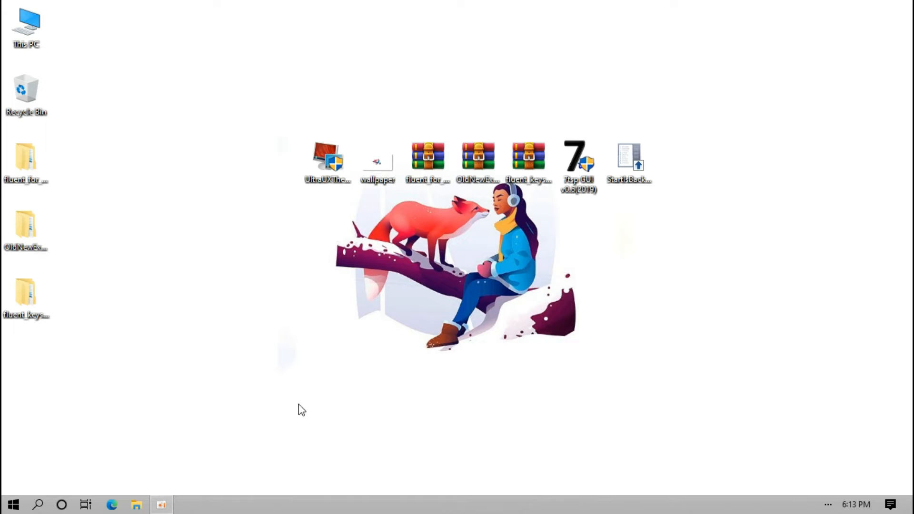
In the extracted fluent_keys folder, open Fluent Keys Icon Theme V1.1 and its 7TSP 1903-20H2 subfolder
double_click(35, 294)
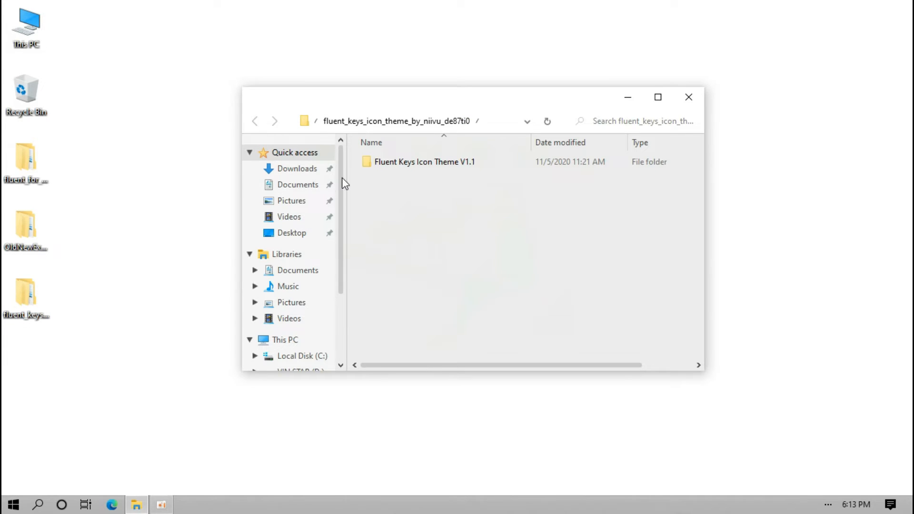
left_click(382, 165)
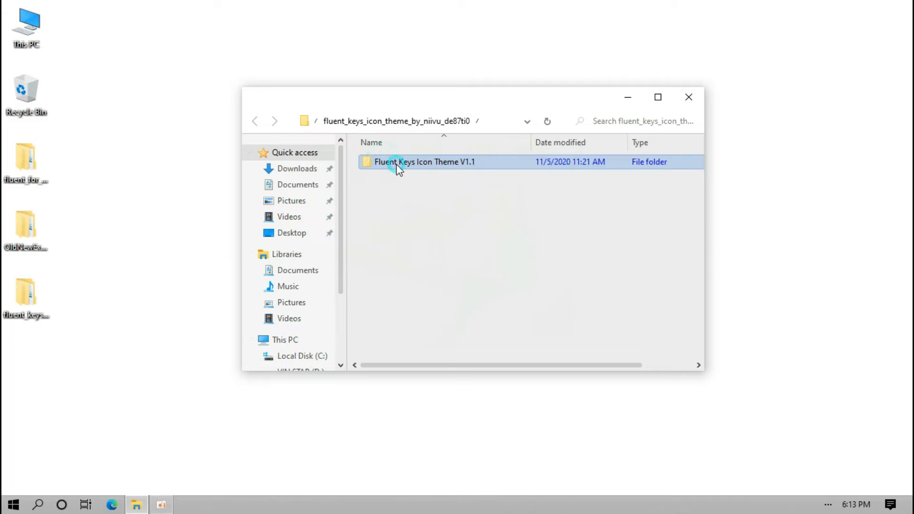
double_click(399, 167)
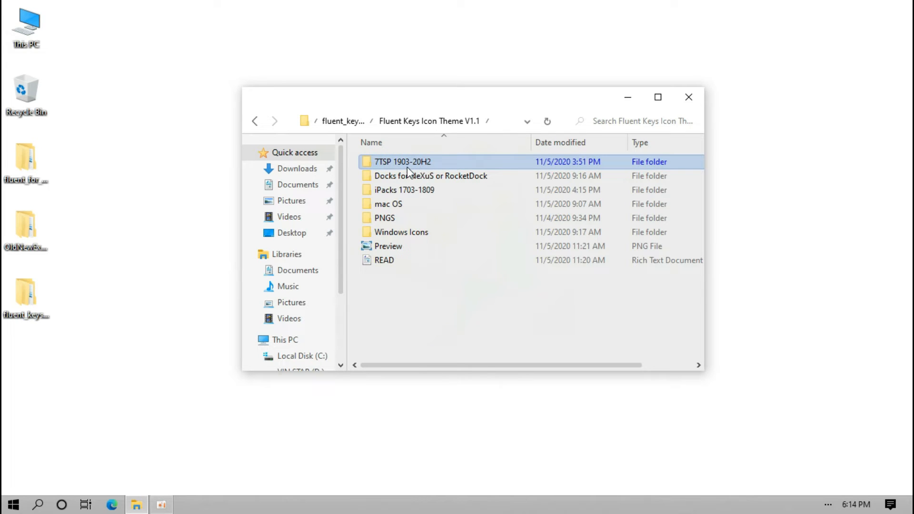
double_click(407, 164)
left_click(407, 165)
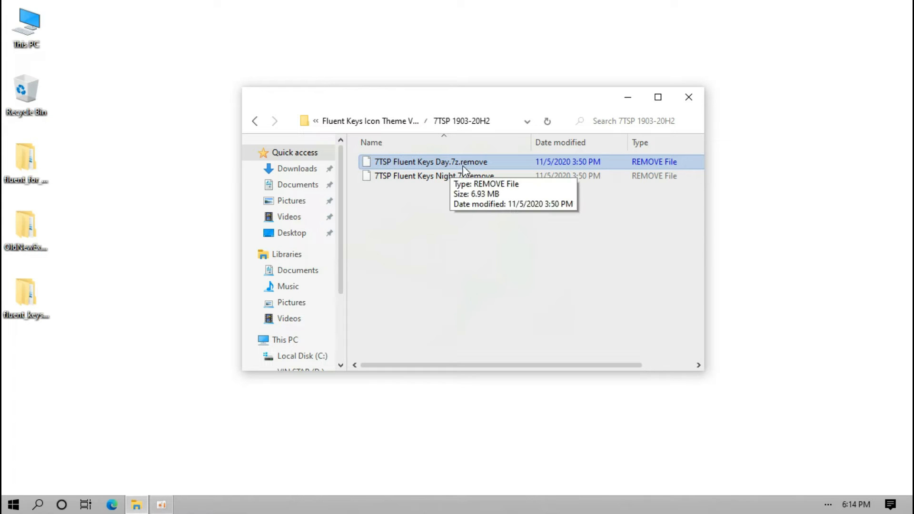
Rename the Fluent Keys Day pack to 7TSP Fluent Keys Day.7z, accept the extension change and close the folder
right_click(477, 164)
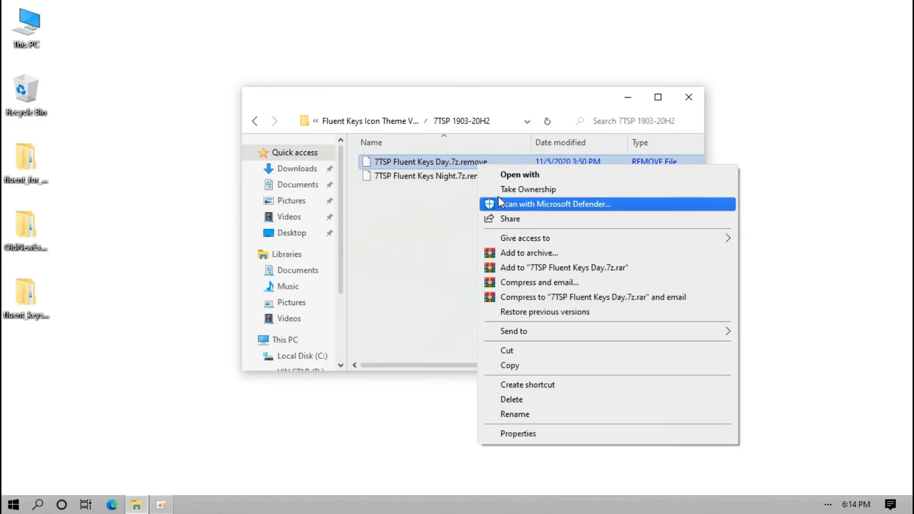
left_click(507, 414)
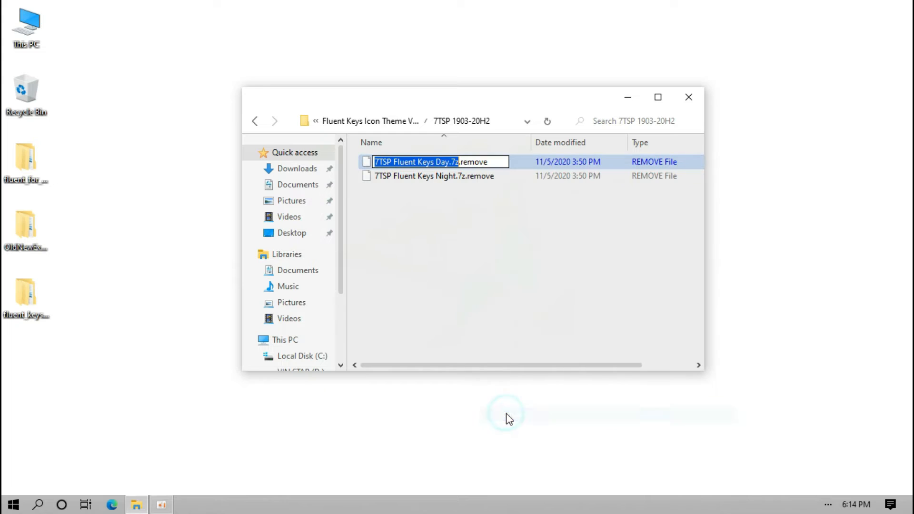
left_click(495, 163)
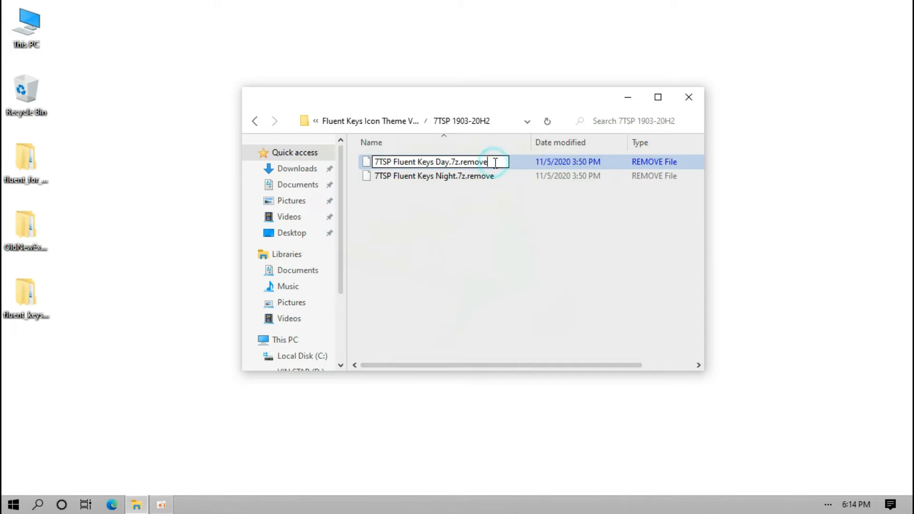
key("BackSpace")
key("BackSpace")
key("BackSpace")
key("BackSpace")
key("BackSpace")
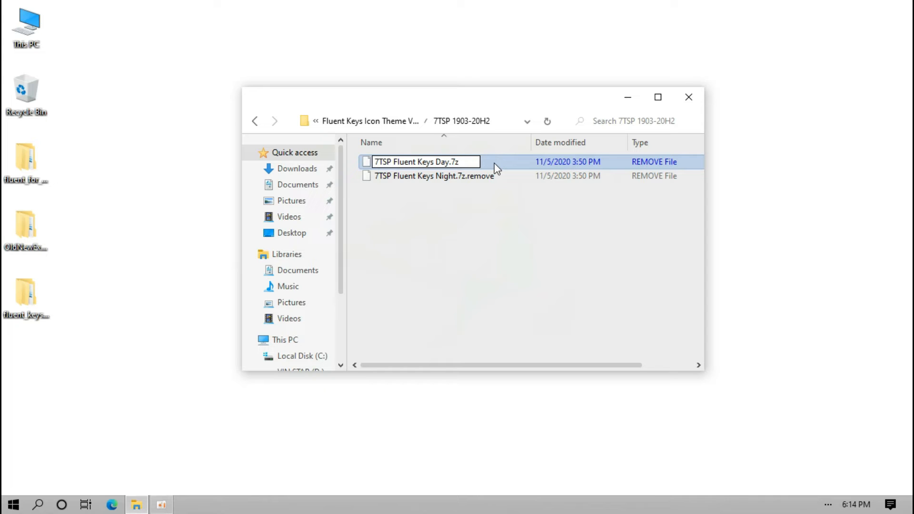
left_click(490, 198)
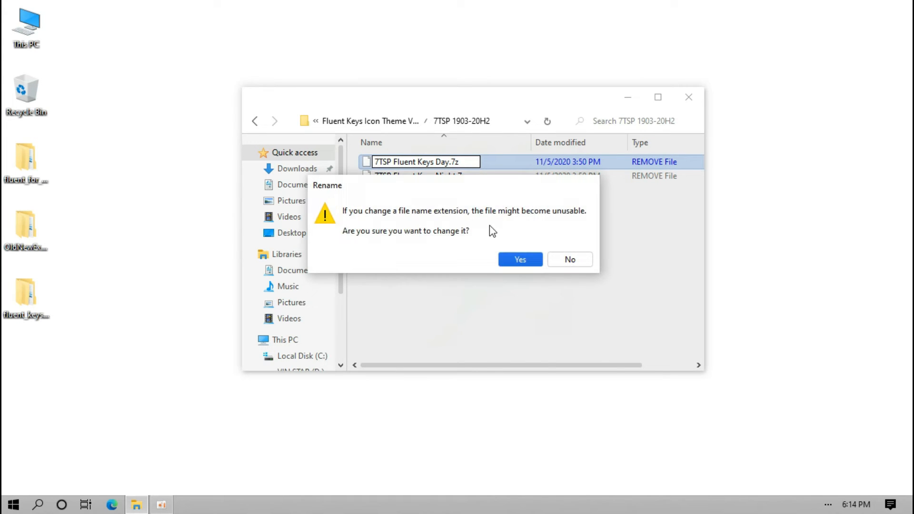
left_click(501, 261)
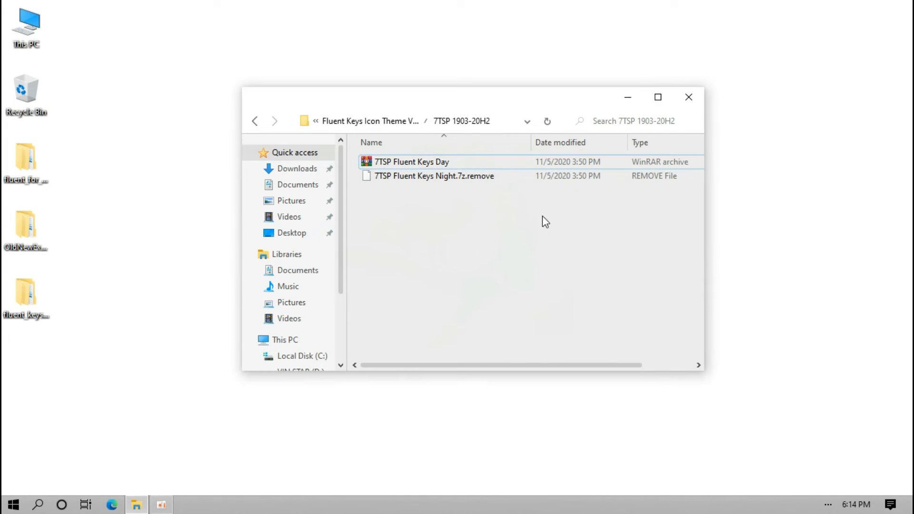
left_click(688, 97)
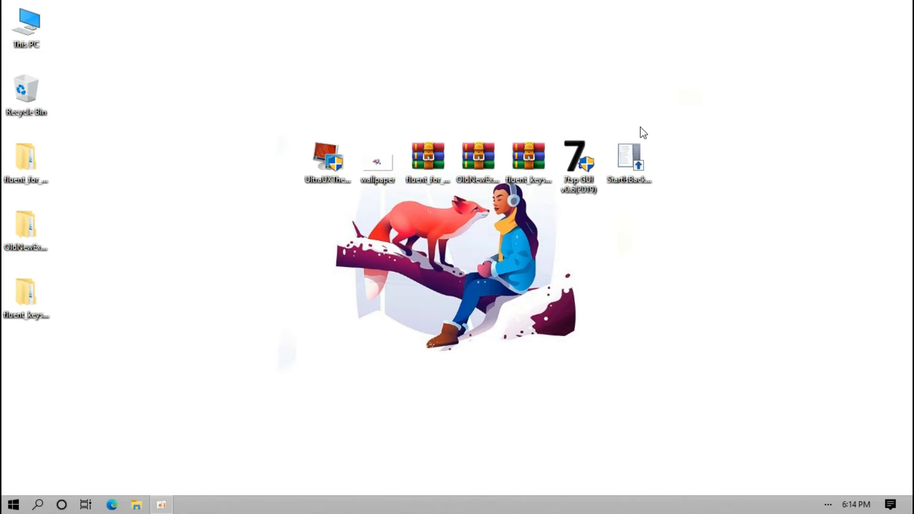
Launch 7tsp GUI and add 7TSP Fluent Keys Day from the 7TSP 1903-20H2 folder as a custom pack
double_click(588, 165)
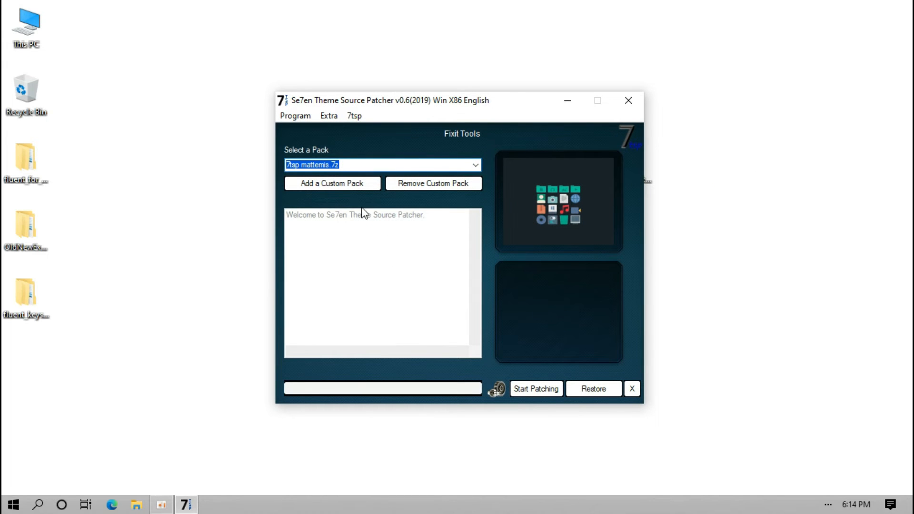
left_click(337, 185)
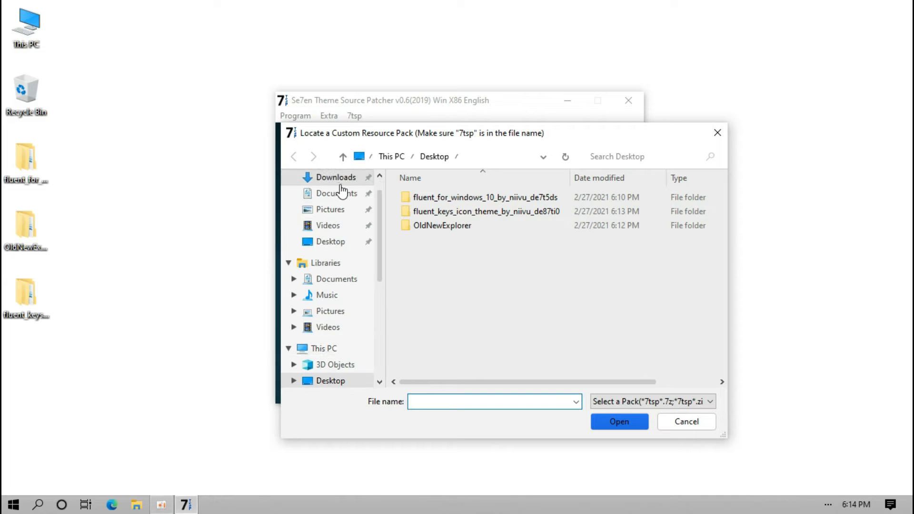
left_click(418, 214)
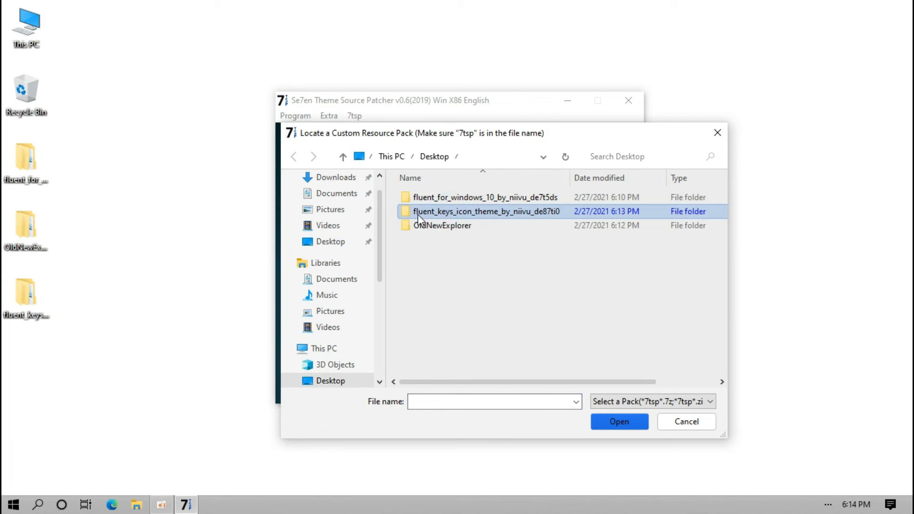
double_click(476, 214)
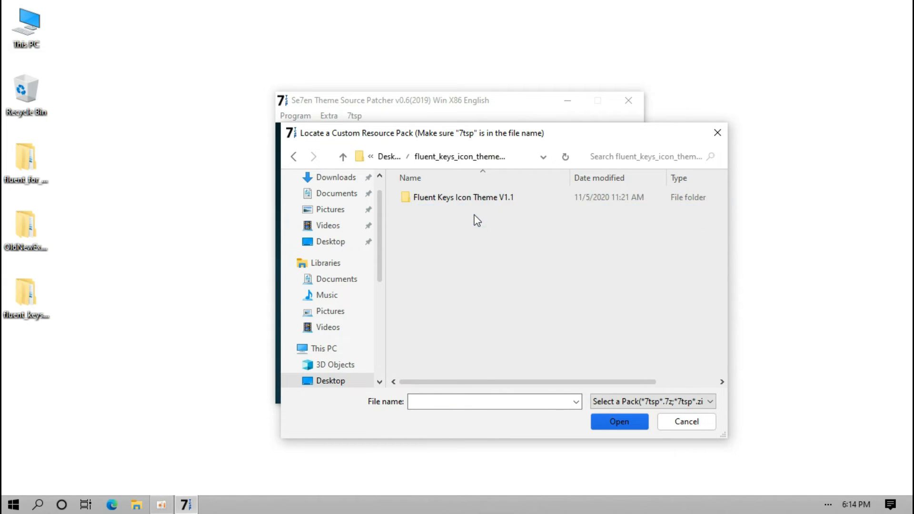
double_click(469, 199)
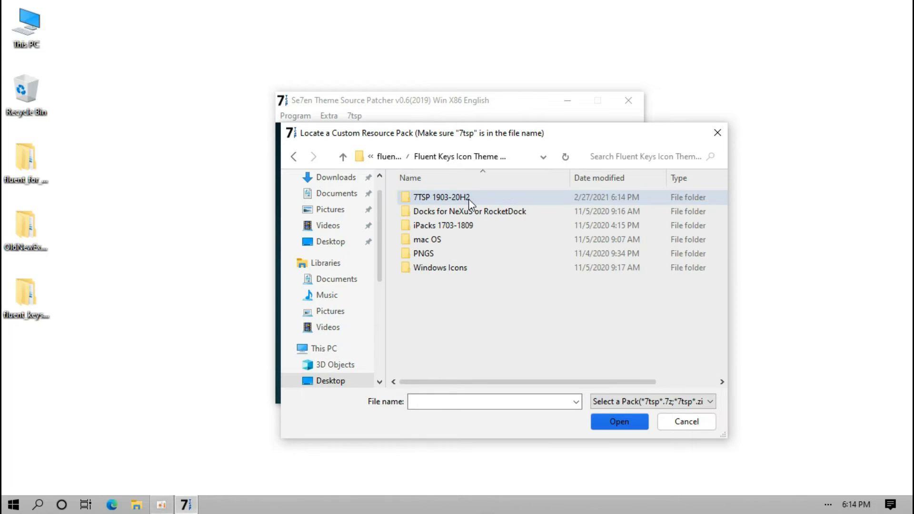
double_click(444, 199)
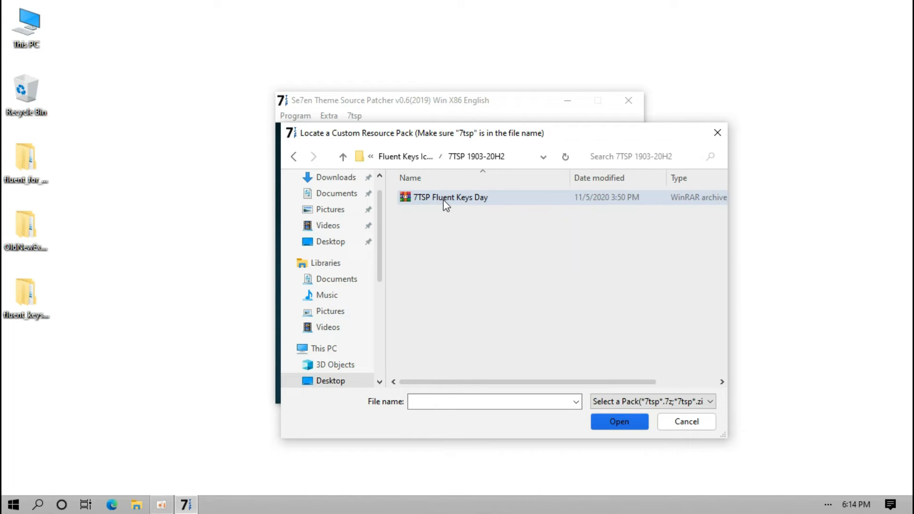
double_click(444, 199)
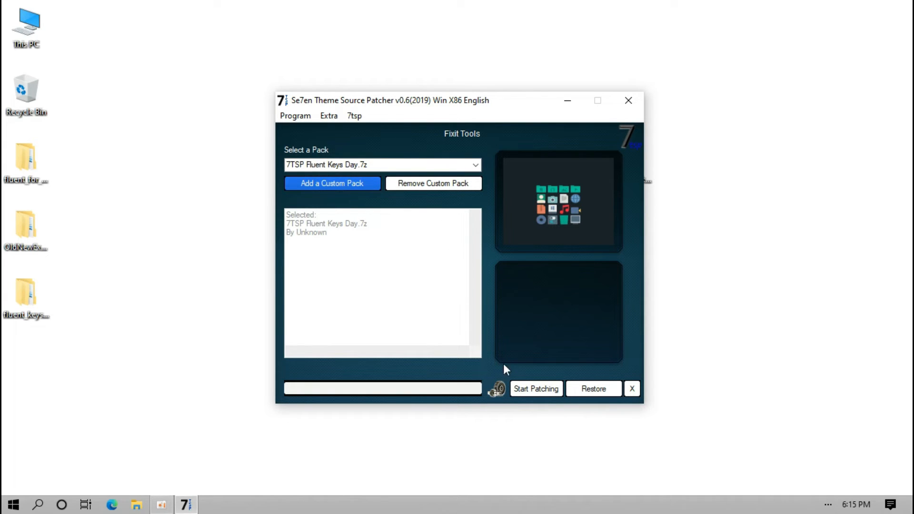
Patch the system with the 7TSP Fluent Keys Day.7z pack, keeping restore point creation enabled, and dismiss the completion message
left_click(528, 388)
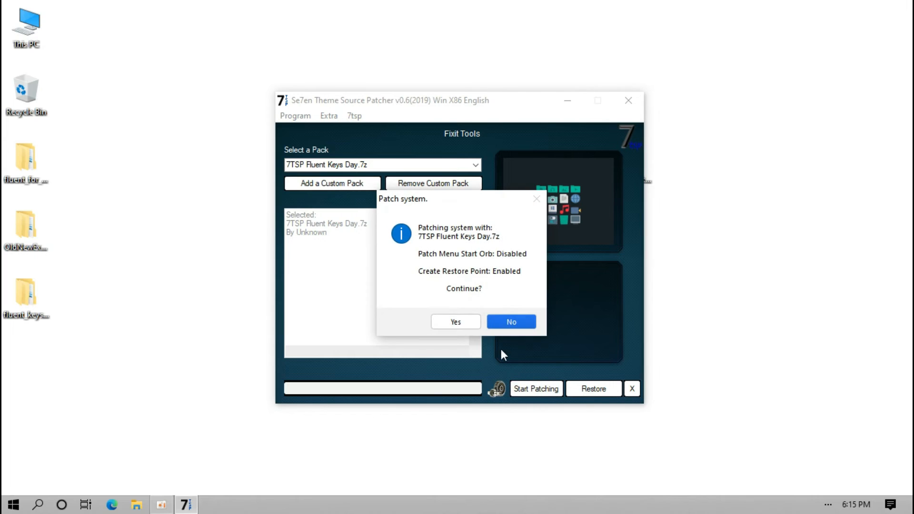
left_click(470, 321)
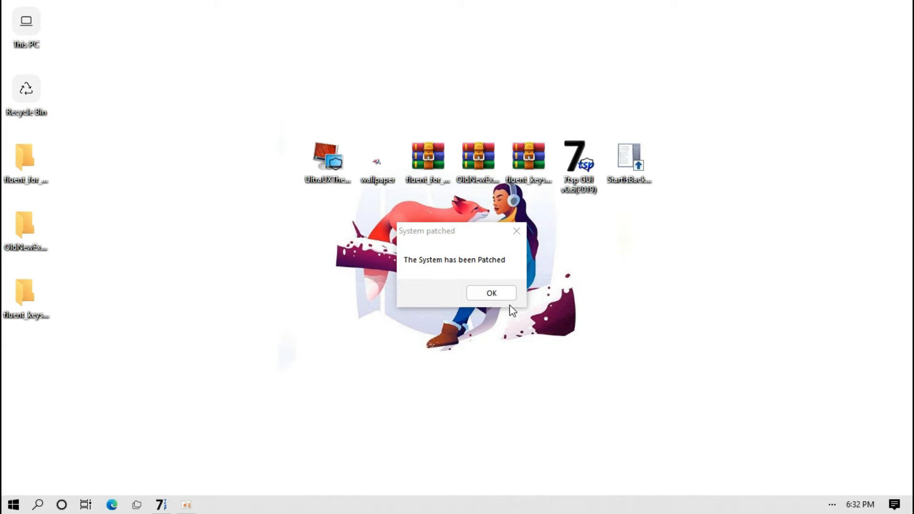
left_click(496, 293)
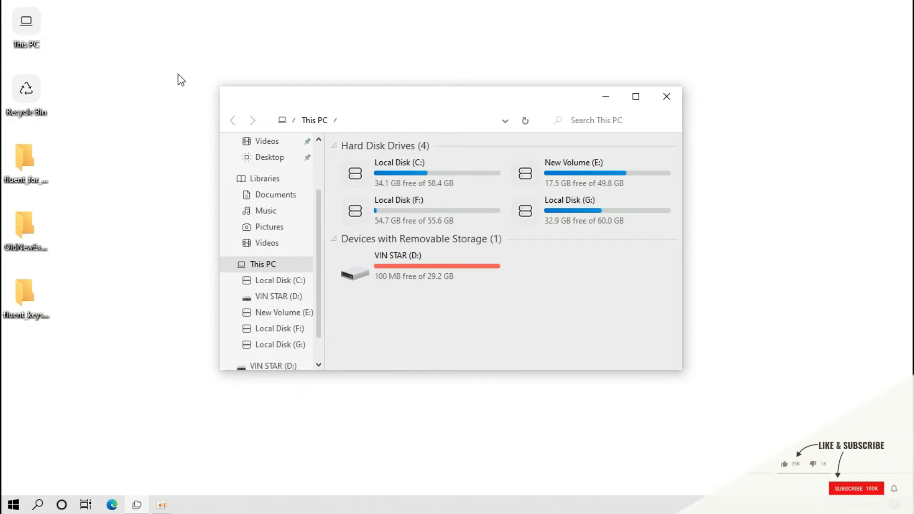
From This PC's advanced system settings, turn off "Show thumbnails instead of icons" in the performance visual effects and close the system windows
mouse_move(297, 105)
left_mouse_down()
mouse_move(285, 94)
mouse_move(309, 99)
left_mouse_up()
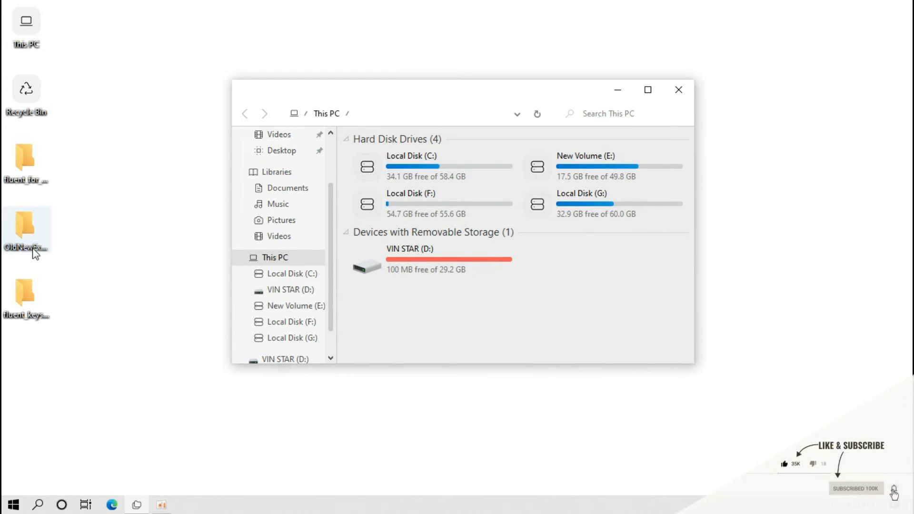
right_click(369, 307)
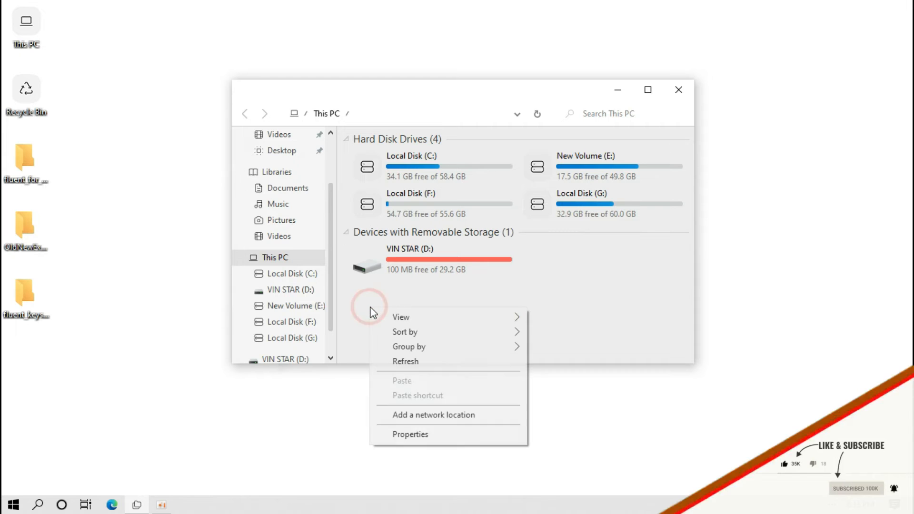
left_click(418, 436)
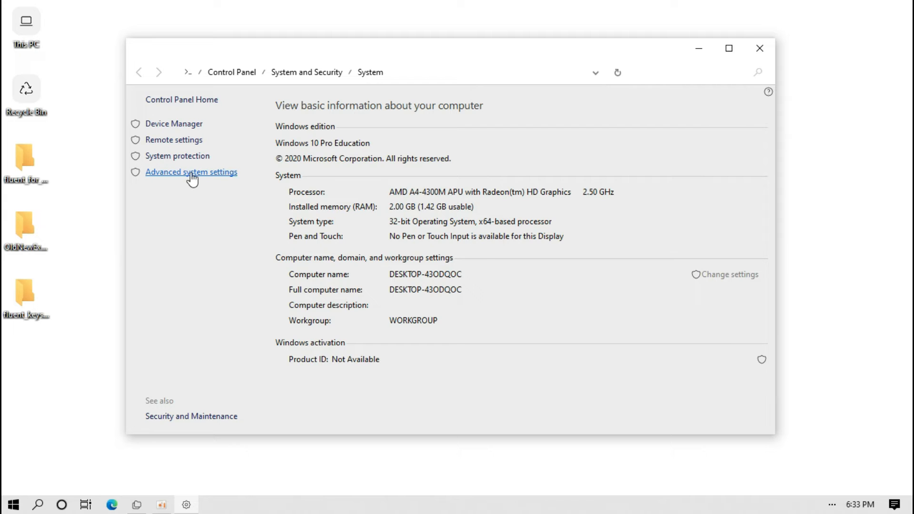
left_click(166, 173)
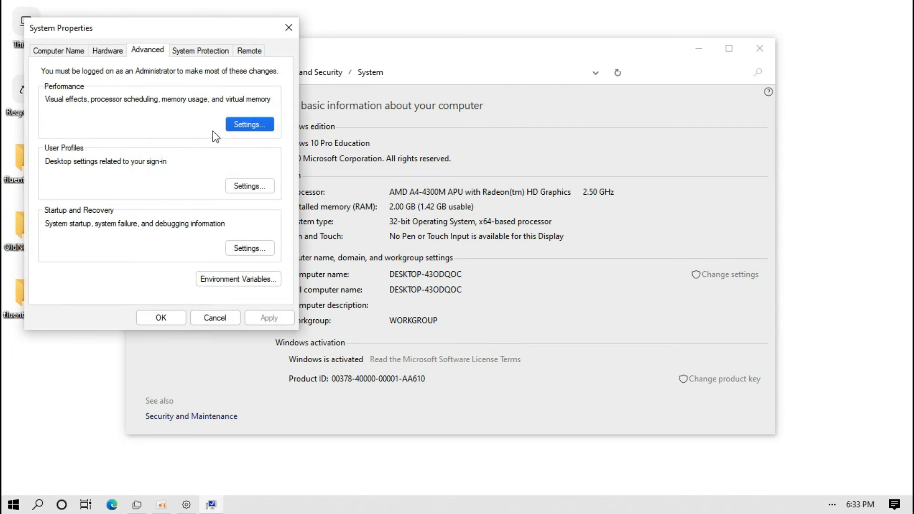
left_click(241, 125)
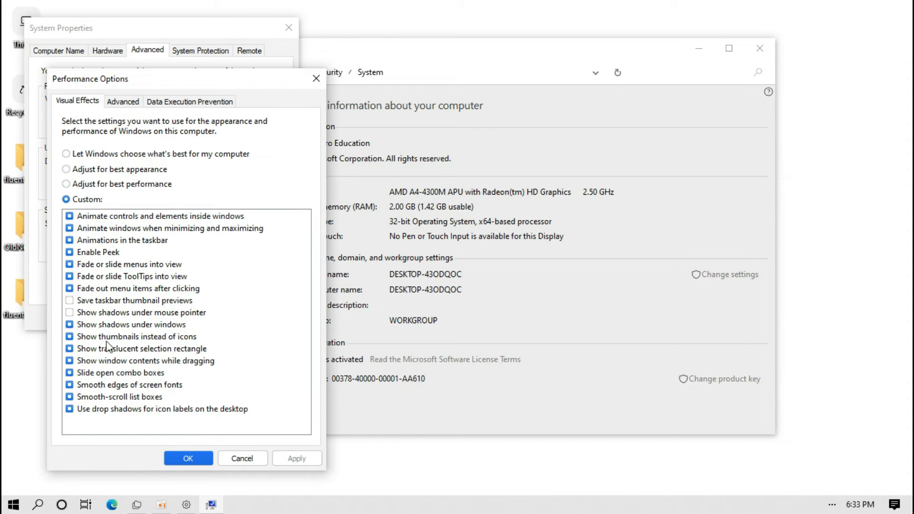
left_click(70, 336)
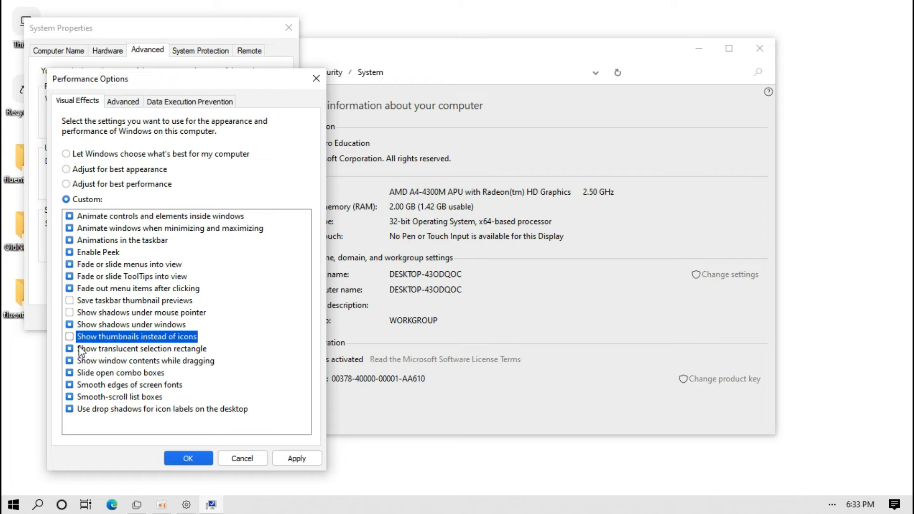
left_click(202, 457)
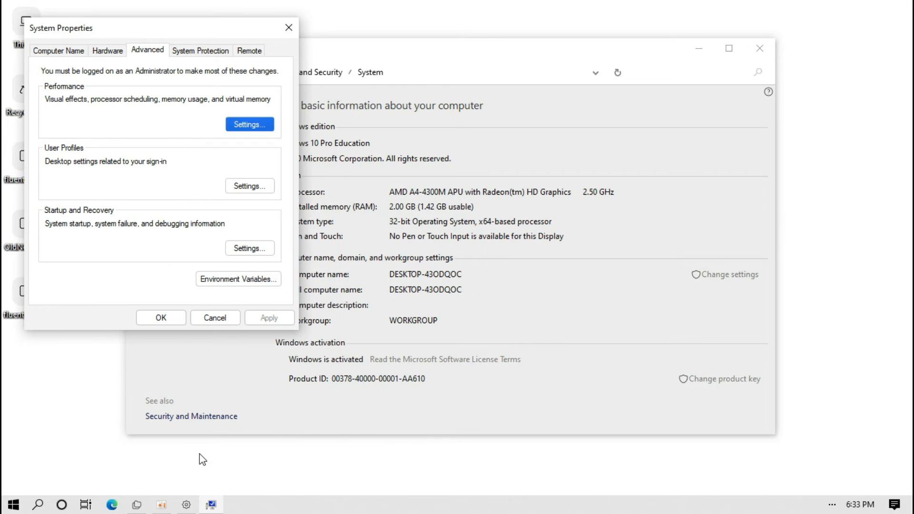
left_click(174, 320)
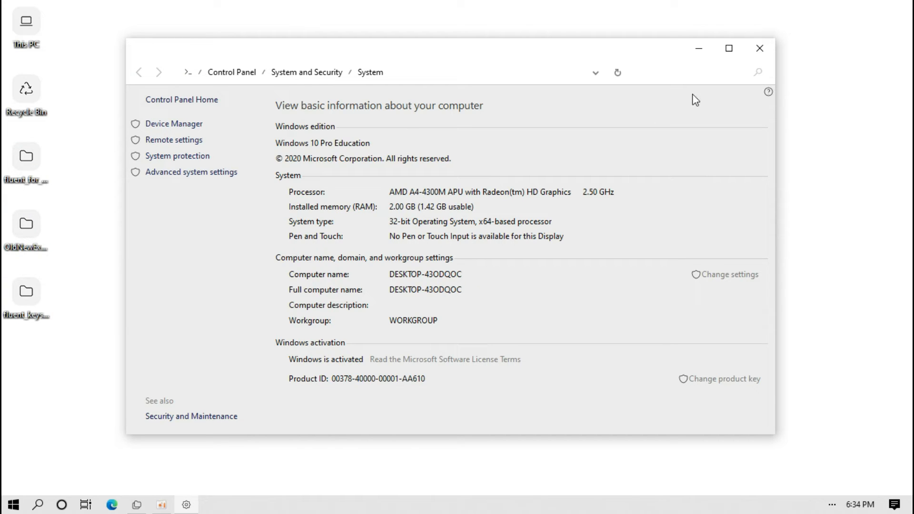
left_click(760, 48)
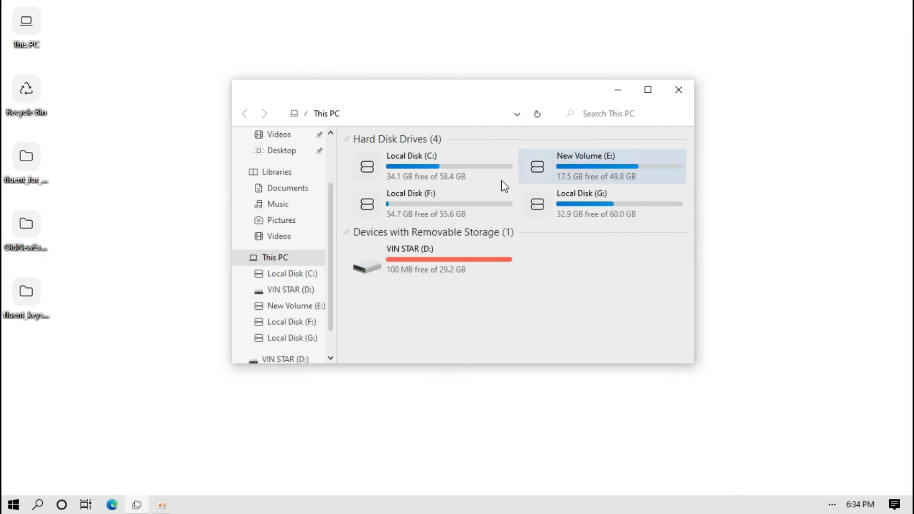
Open Local Disk (C:) to examine the patched folder icons and close the window
left_click(403, 156)
double_click(403, 157)
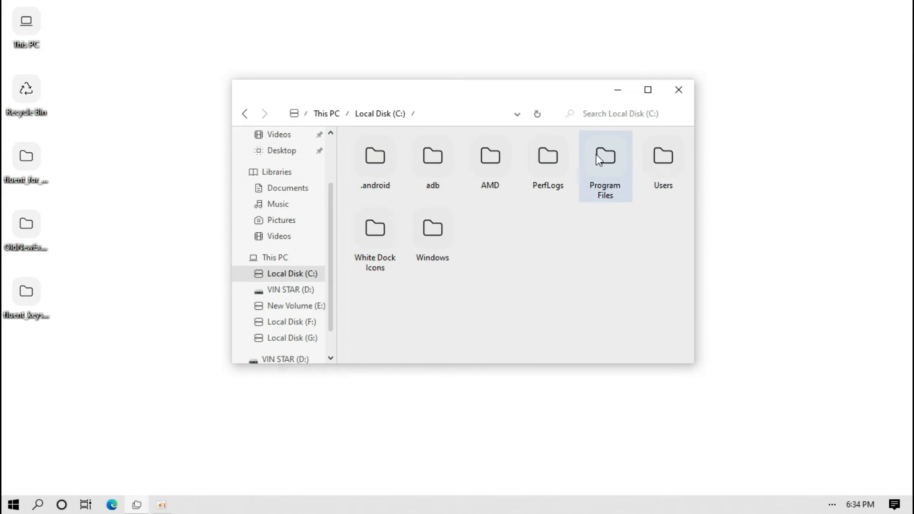
left_click(681, 92)
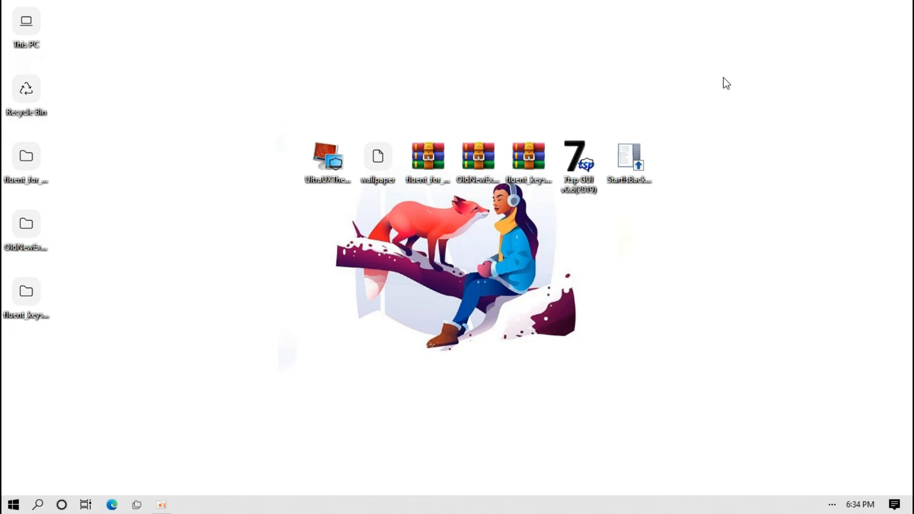
Install StartIsBack for the current user only and enable centered task icons in its Taskbar Perks
double_click(631, 154)
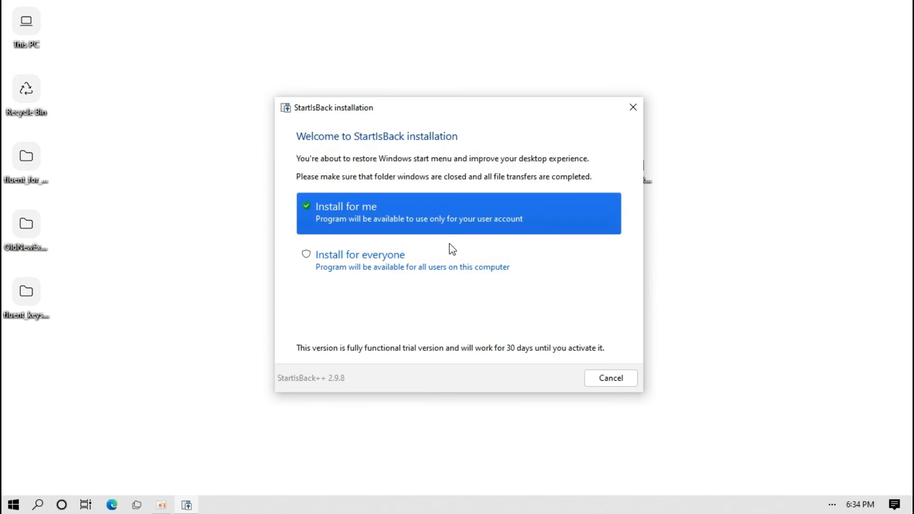
left_click(433, 221)
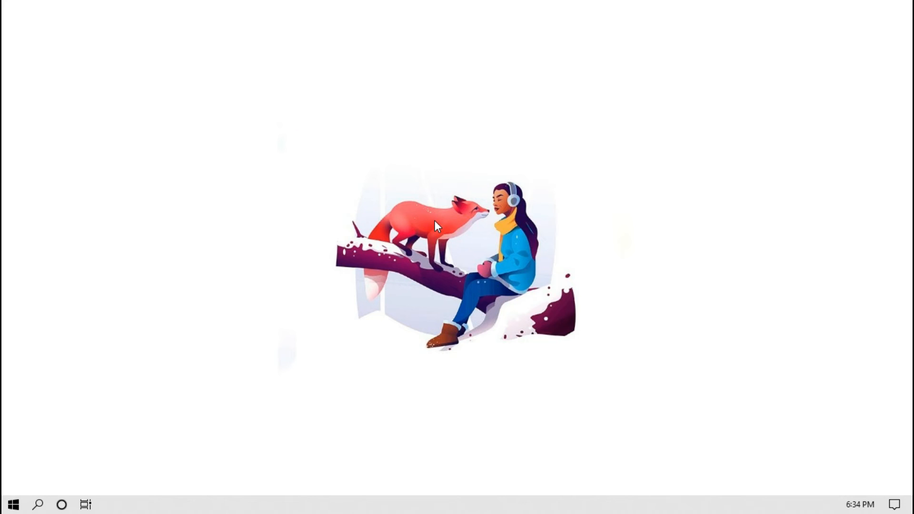
left_click(351, 384)
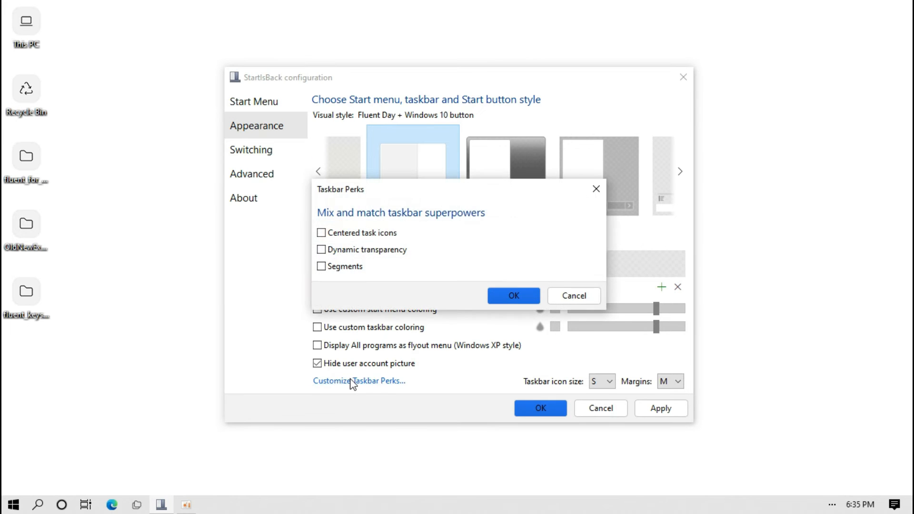
left_click(321, 233)
left_click(524, 299)
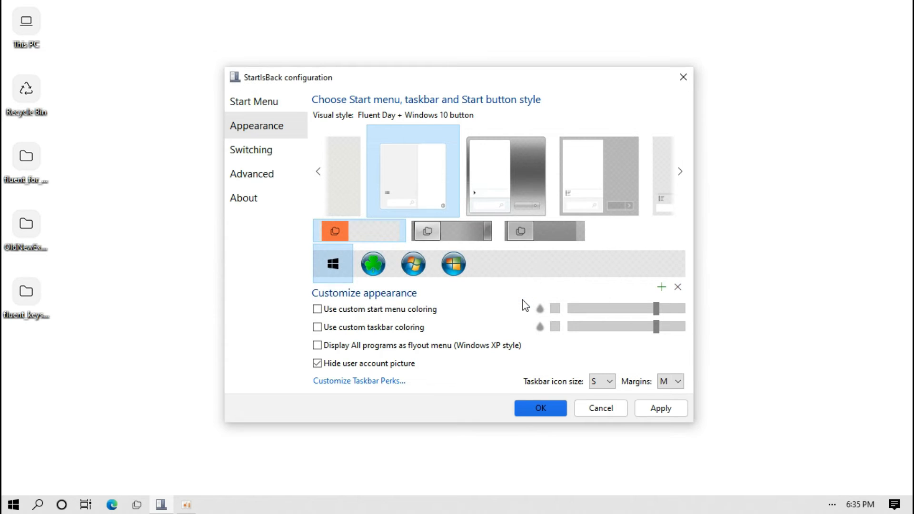
Add the Fluent Start Orb image from the desktop's Fluent for Windows 10 NOV 06 2020 folder to StartIsBack's Start button choices
left_click(661, 288)
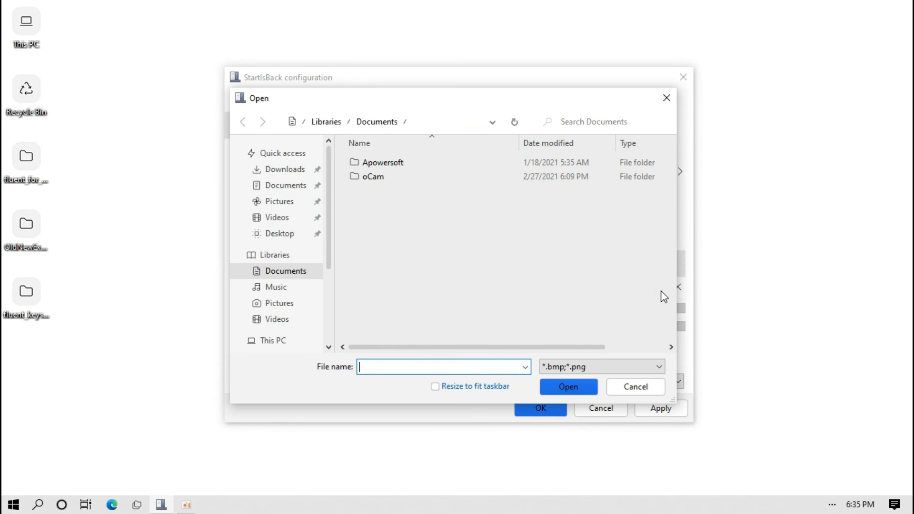
left_click(284, 153)
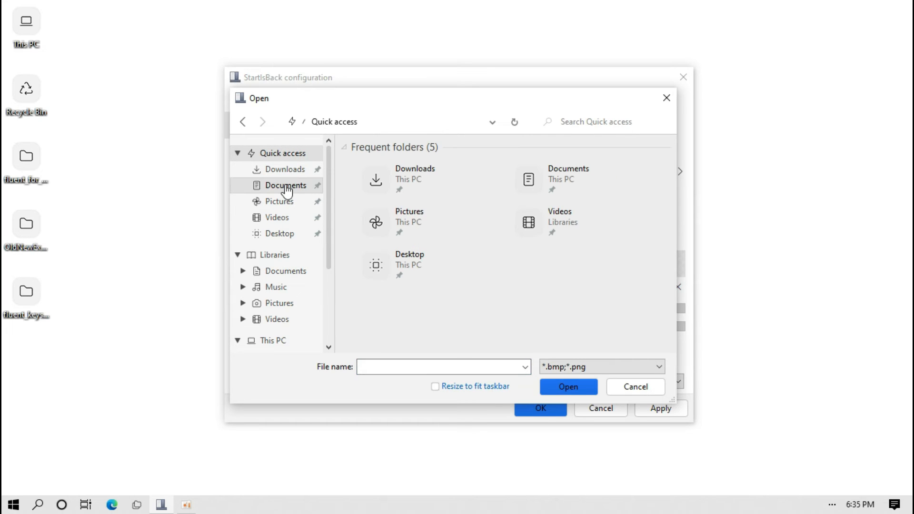
left_click(277, 235)
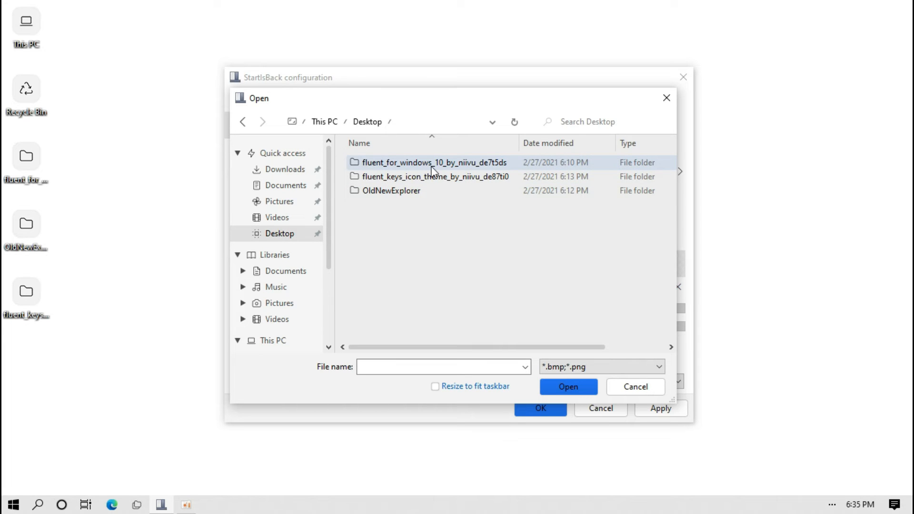
double_click(415, 166)
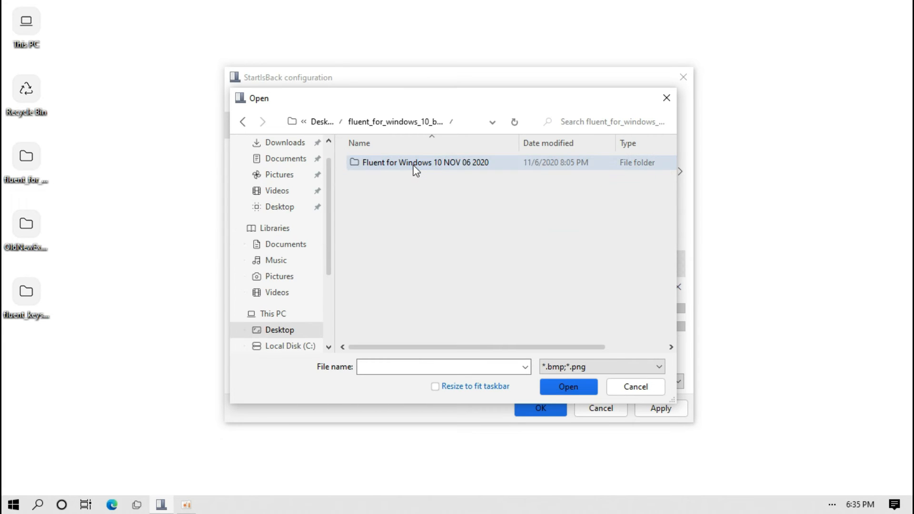
double_click(416, 167)
left_click(393, 262)
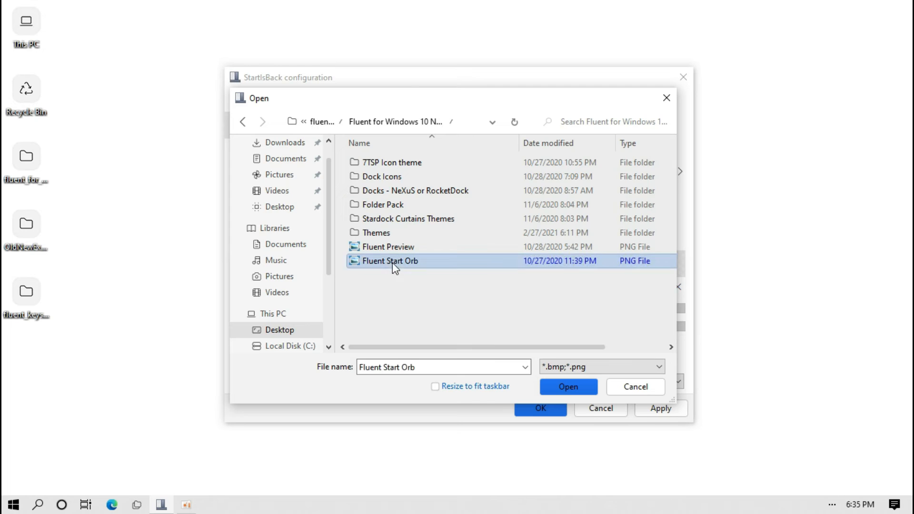
double_click(392, 262)
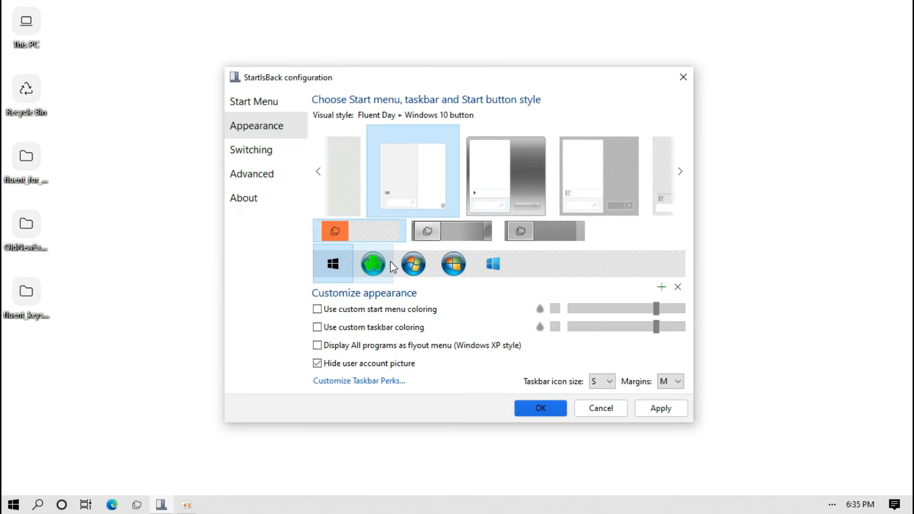
Set Fluent Start Orb as the Start button, apply and close the StartIsBack configuration, and check the restyled Start menu
left_click(493, 264)
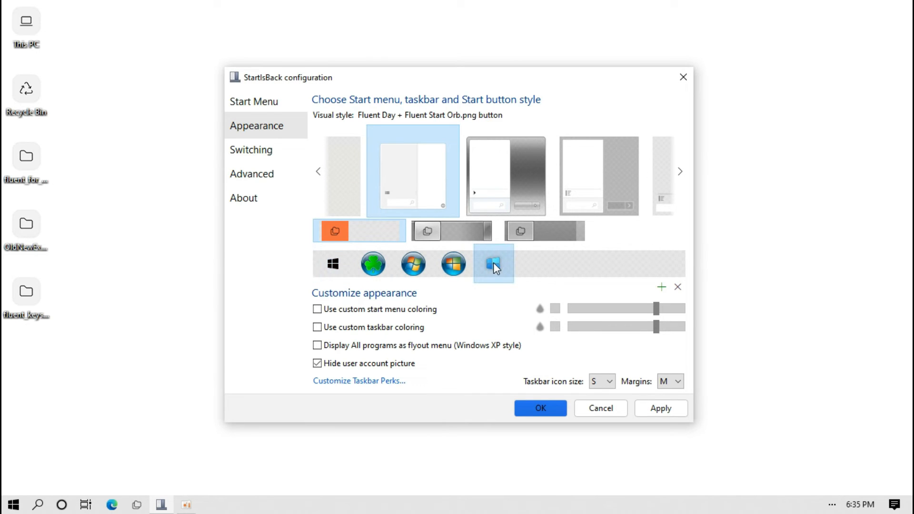
left_click(659, 407)
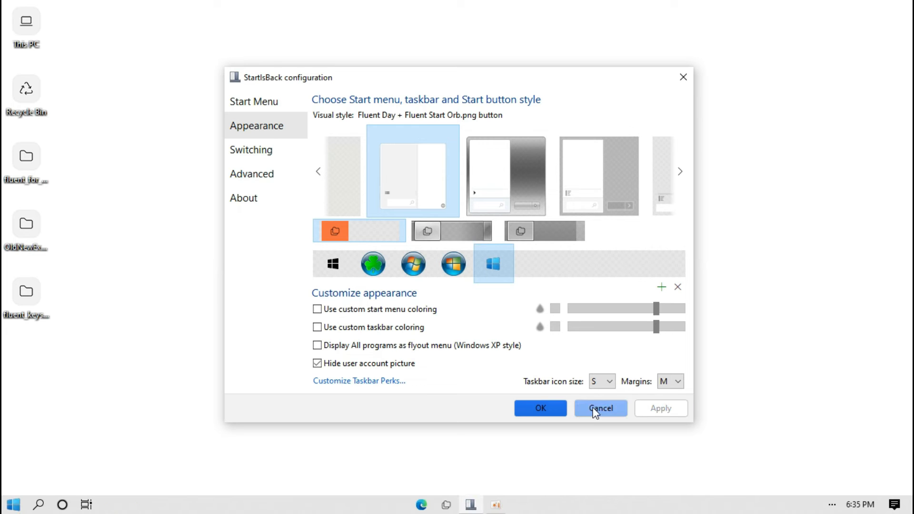
left_click(547, 410)
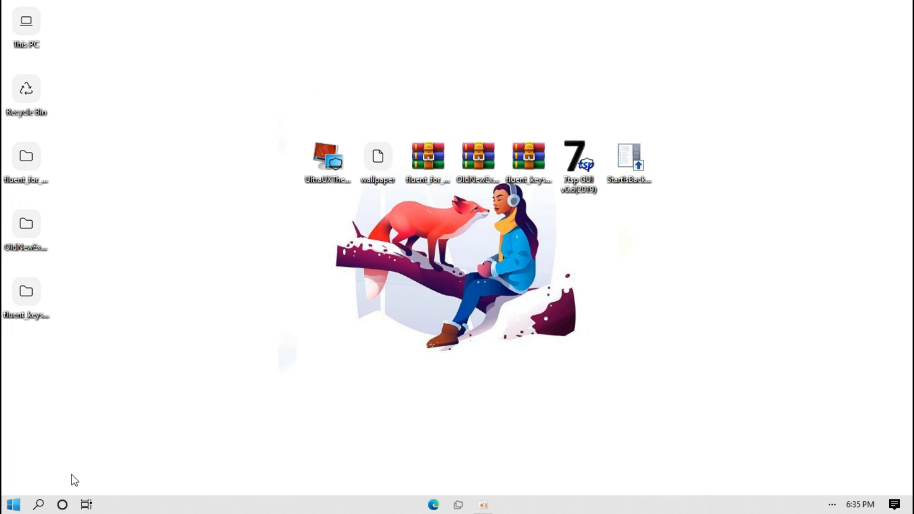
left_click(15, 506)
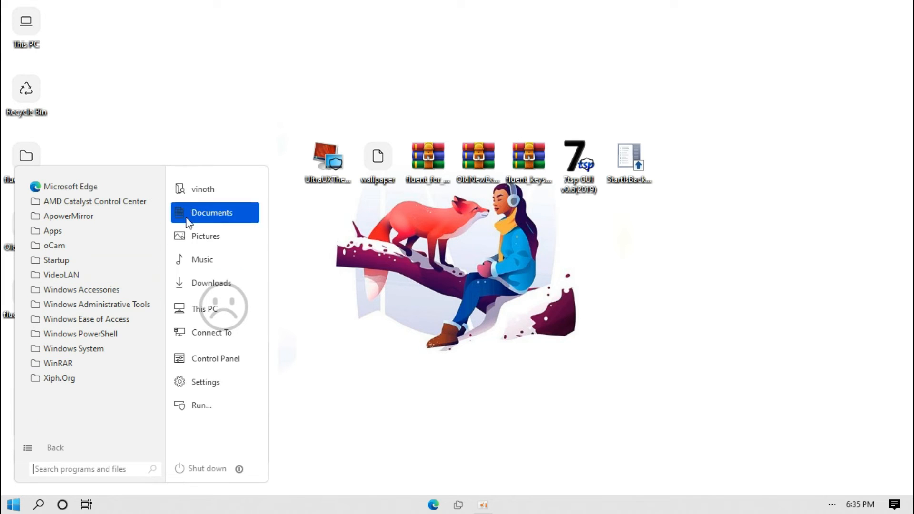
left_click(303, 440)
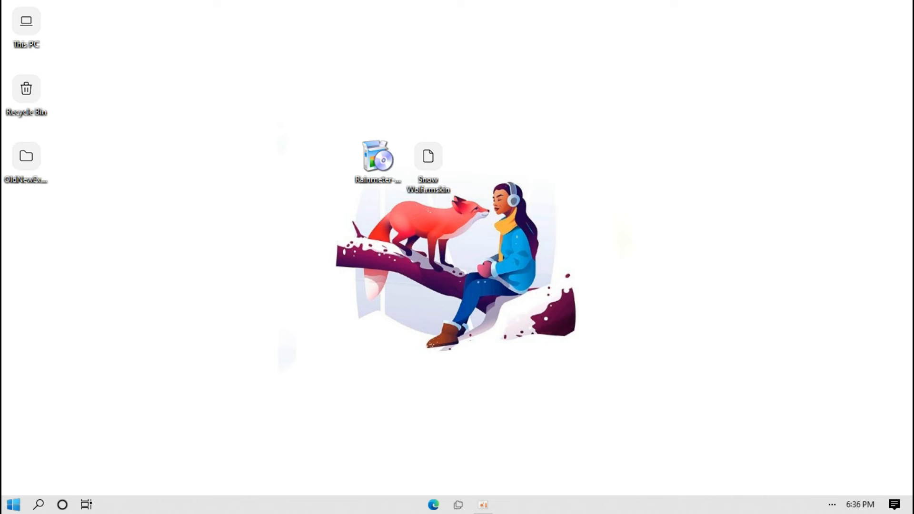
Install Rainmeter in English with the standard installation type and run it on completion
left_click(375, 172)
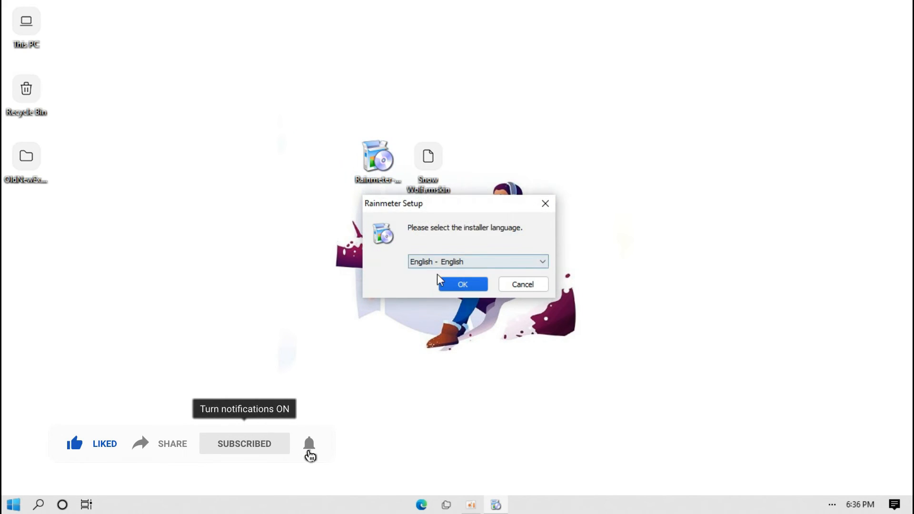
left_click(447, 282)
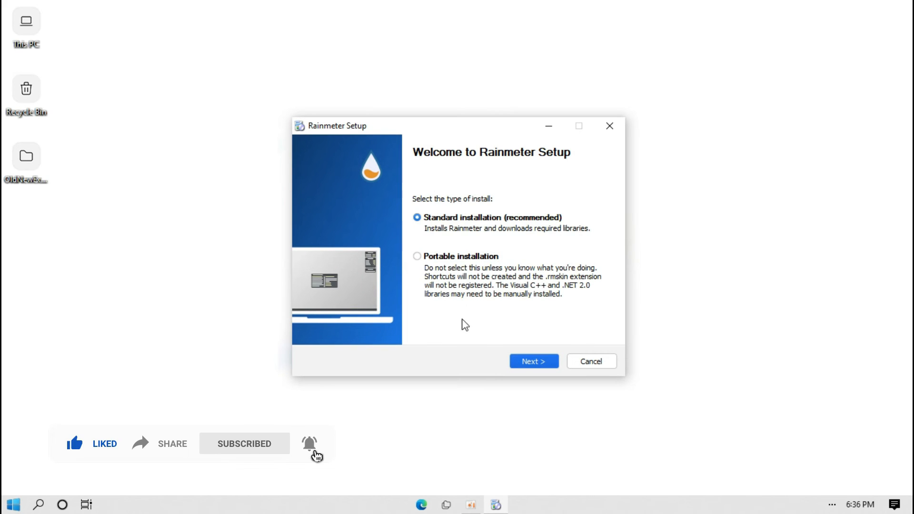
left_click(524, 363)
left_click(525, 362)
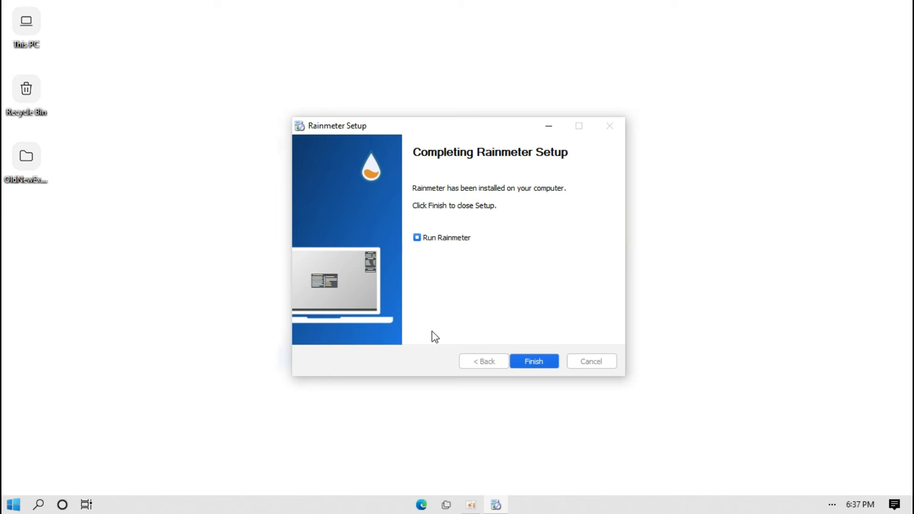
left_click(533, 368)
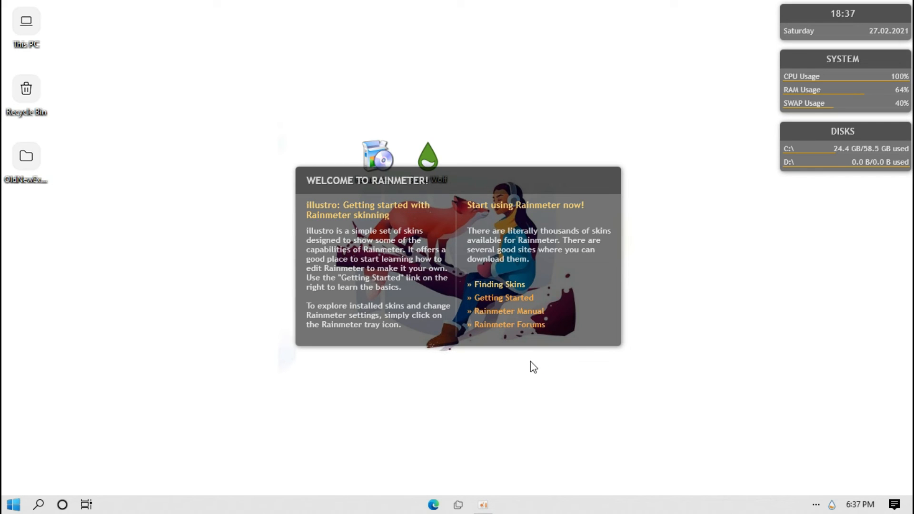
Unload the default illustro welcome, disk, system and clock skins from the desktop
right_click(535, 337)
left_click(546, 329)
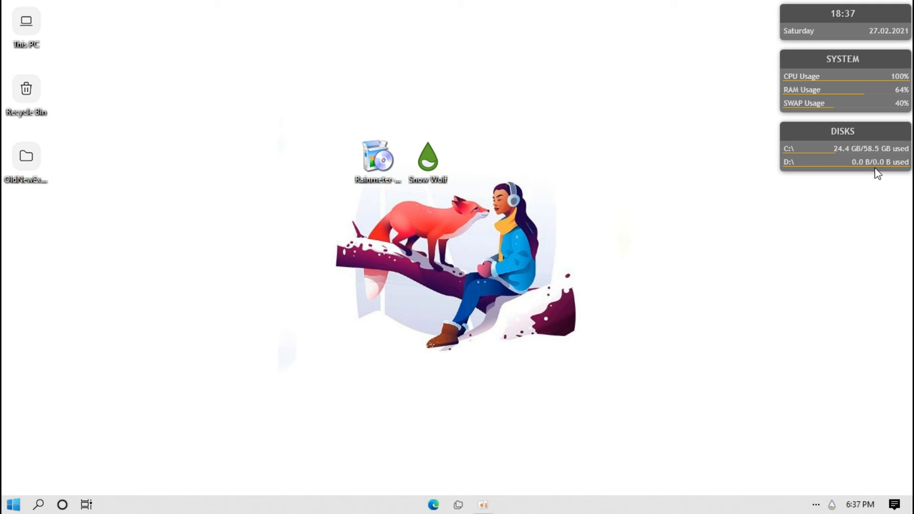
right_click(875, 168)
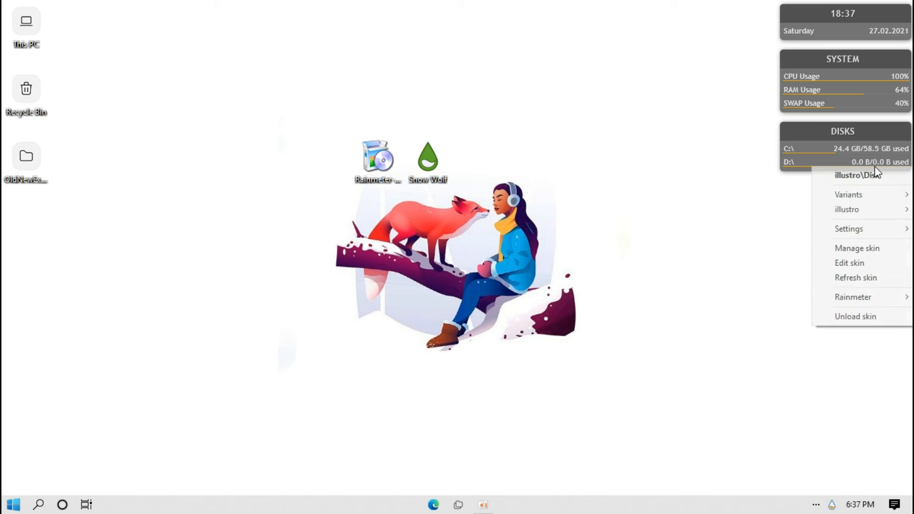
left_click(862, 319)
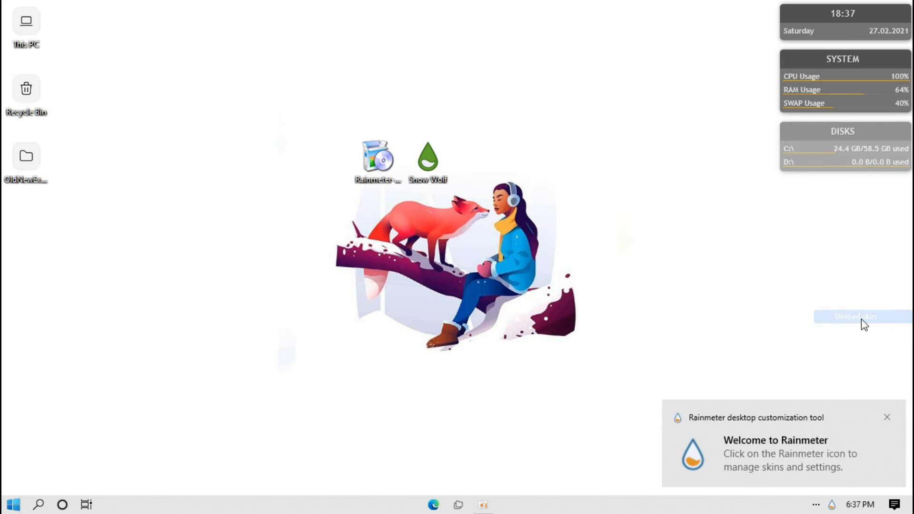
right_click(863, 112)
left_click(851, 260)
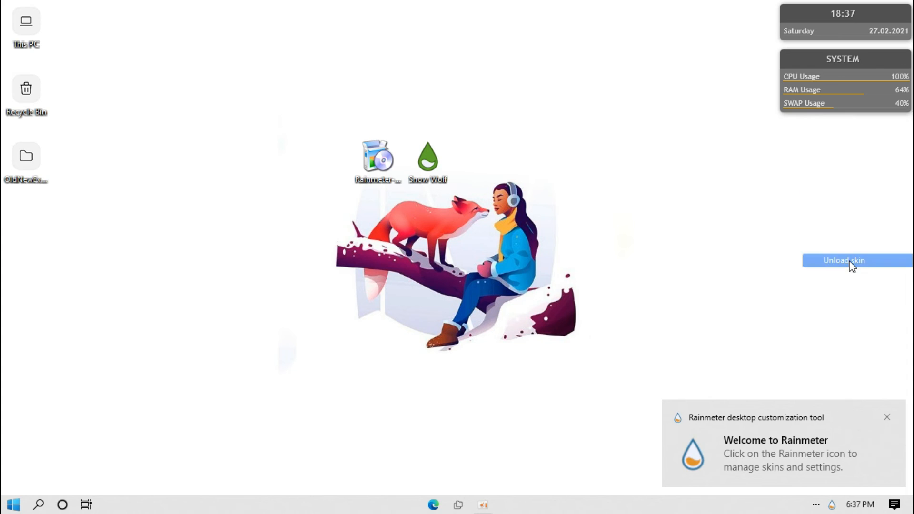
right_click(829, 30)
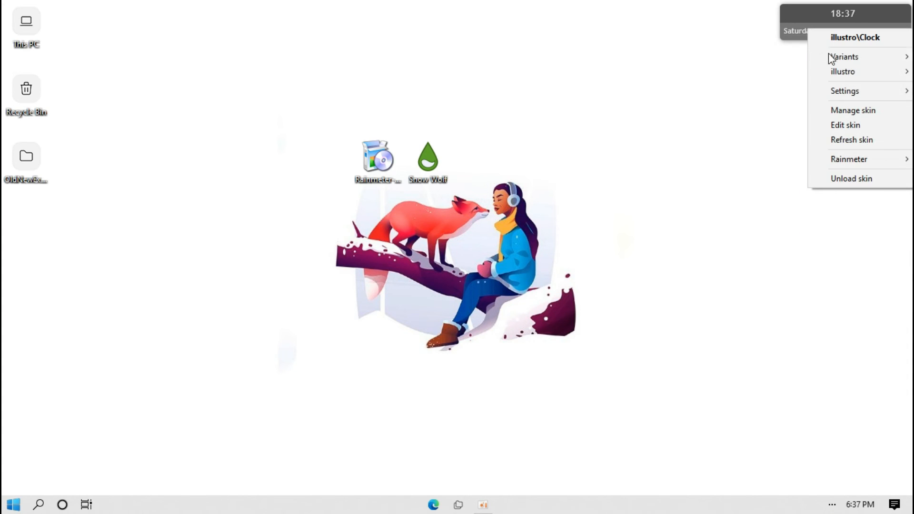
left_click(829, 178)
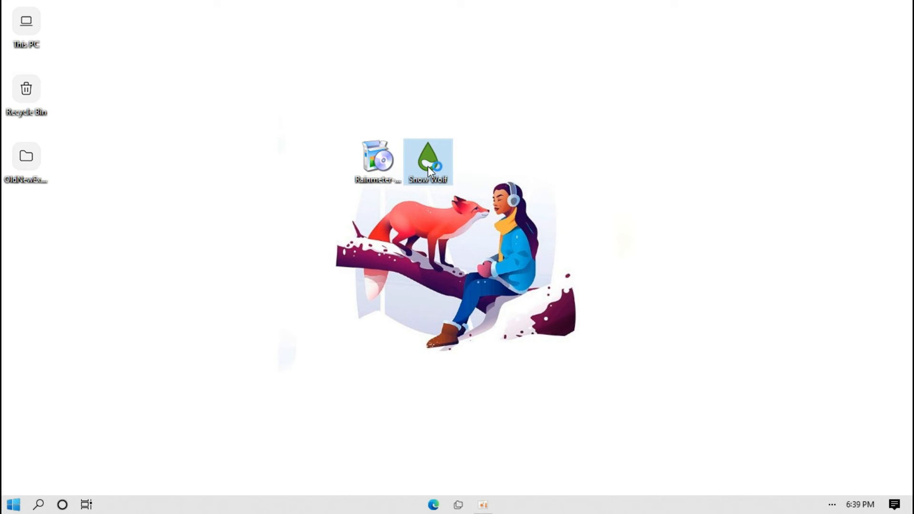
Install the Snow Wolf skin package from the desktop with "Apply included layout" turned off
double_click(427, 160)
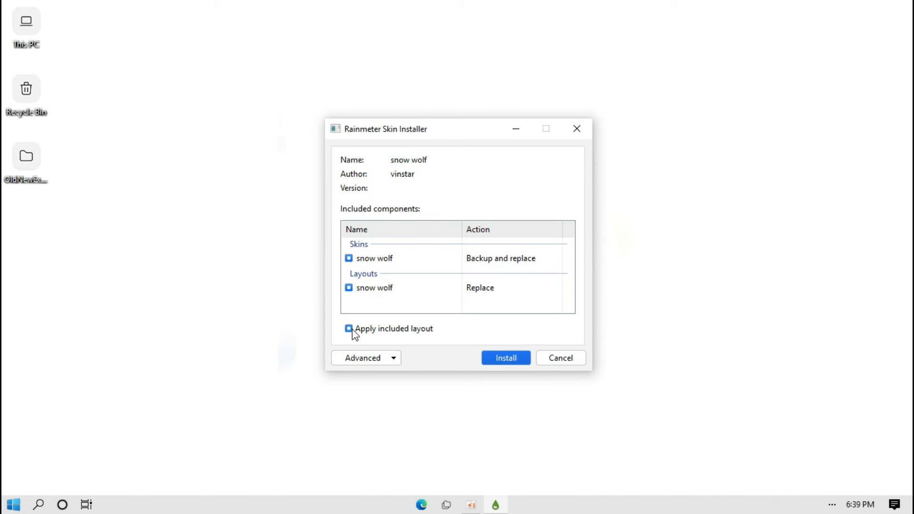
left_click(352, 330)
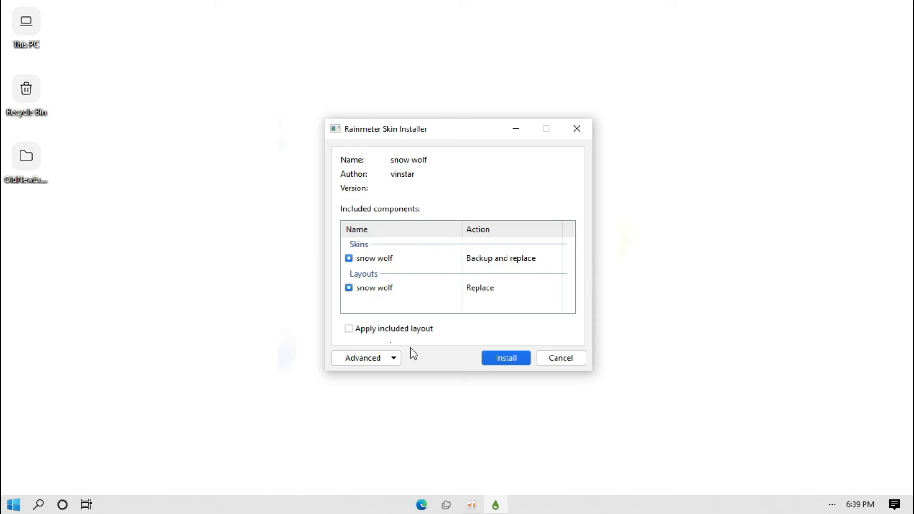
left_click(488, 363)
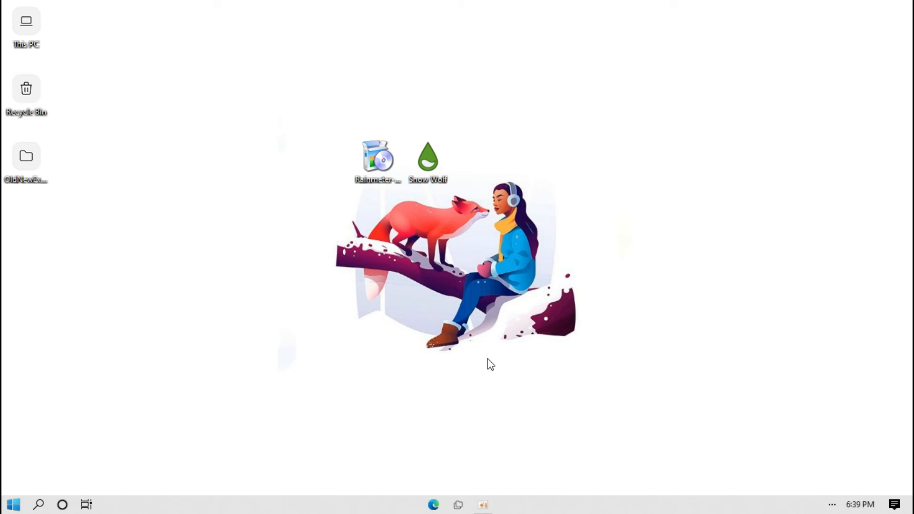
Load the Time.ini skin from the snow wolf set in Rainmeter's skin manager and minimize the manager
left_click(834, 507)
left_click(857, 484)
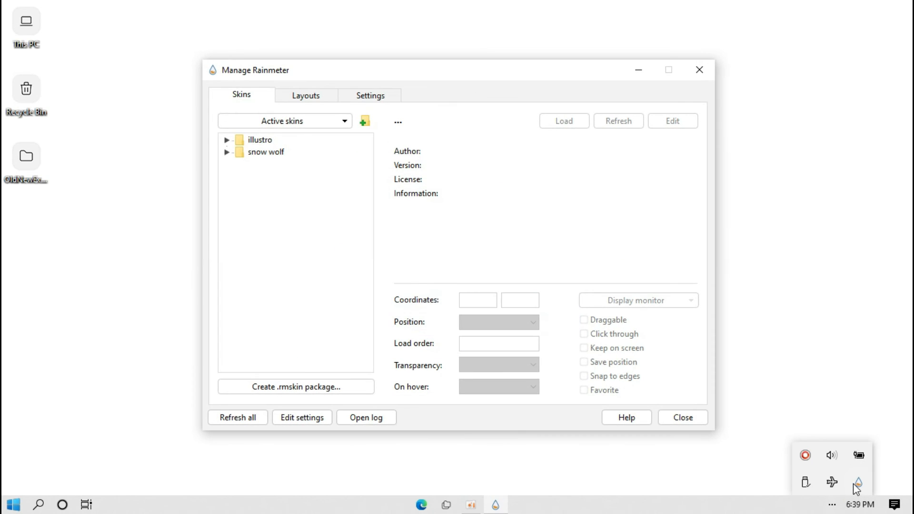
left_click(227, 153)
left_click(239, 164)
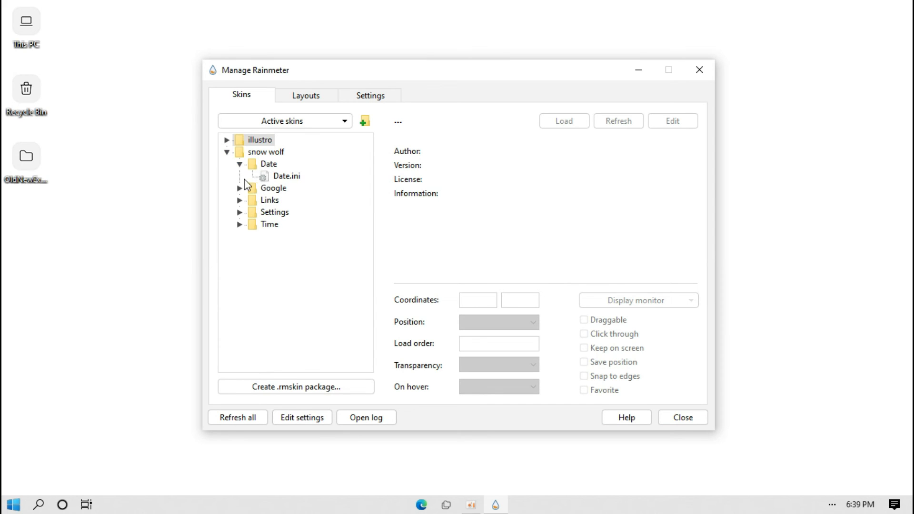
left_click(239, 224)
left_click(283, 238)
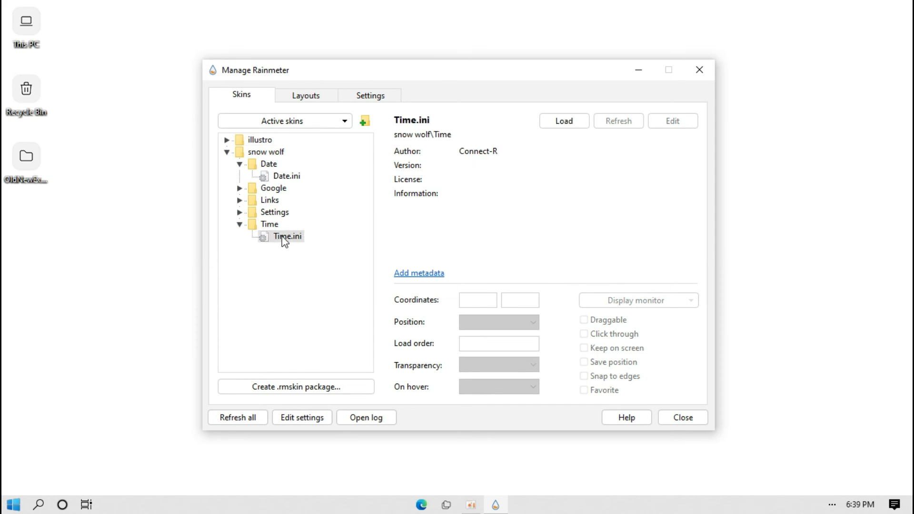
left_click(639, 71)
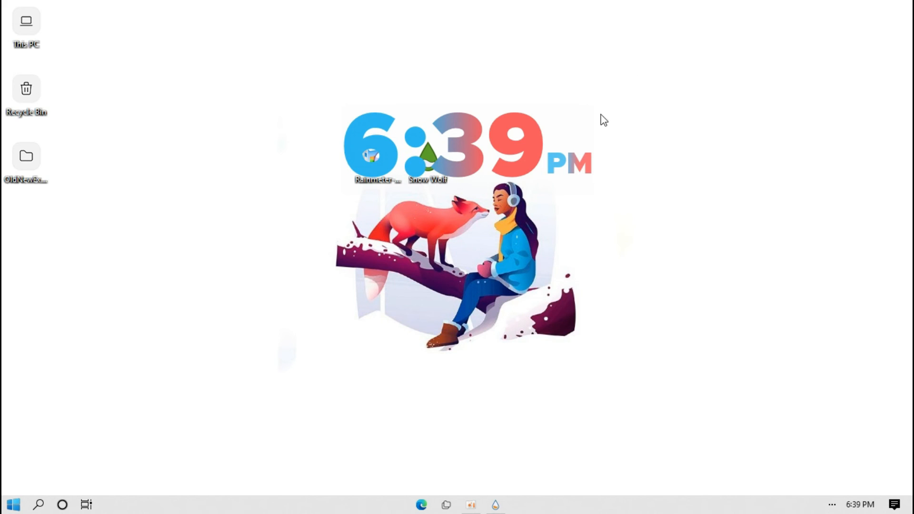
Hide the desktop icons and move the clock skin to about 497, 150, centred above the fox and woman illustration
right_click(605, 84)
mouse_move(622, 104)
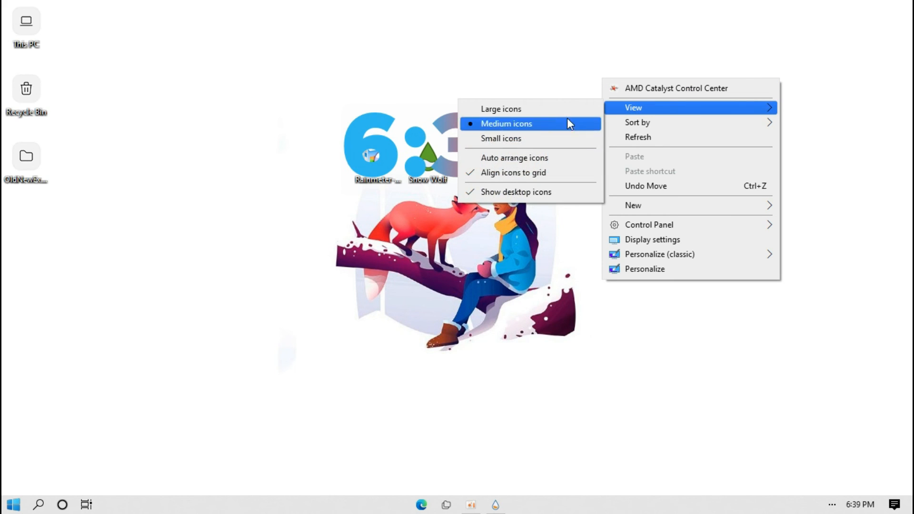
left_click(508, 190)
mouse_move(511, 167)
left_mouse_down()
mouse_move(488, 153)
mouse_move(498, 163)
left_mouse_up()
scroll(483, 150, "down", 2)
scroll(496, 155, "up", 1)
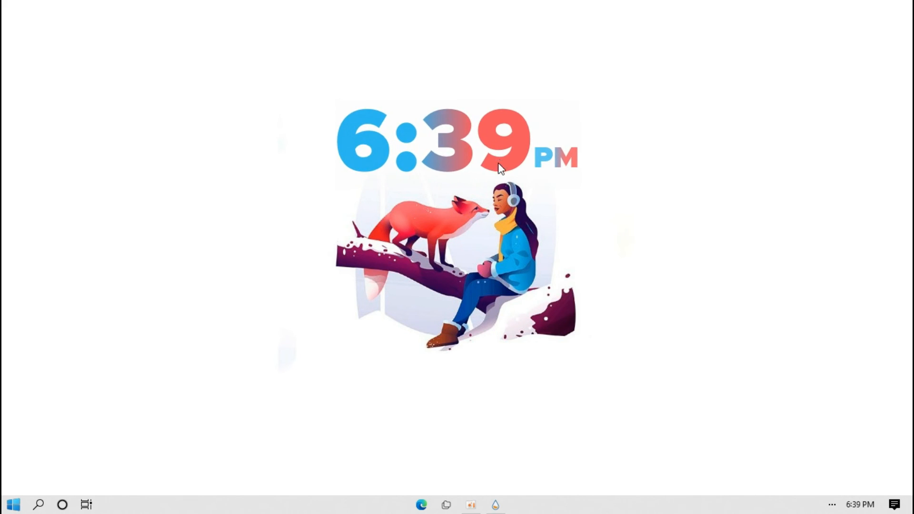
Load the snow wolf Date.ini skin and place it at about 792, 173, beside the clock digits and above PM
left_click(495, 501)
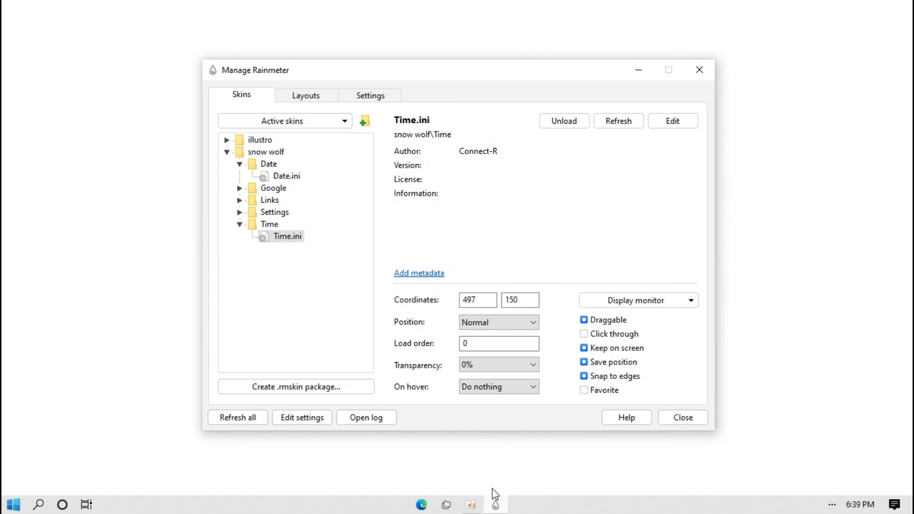
left_click(273, 177)
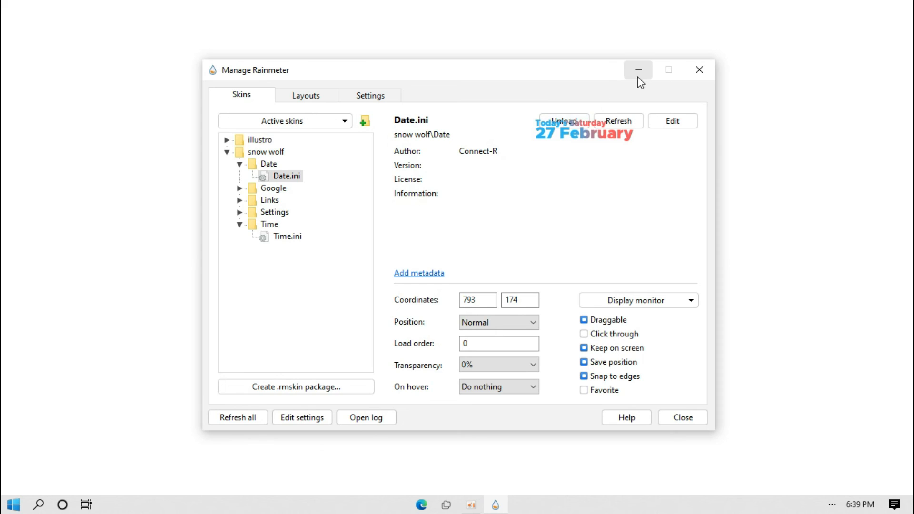
left_click(638, 70)
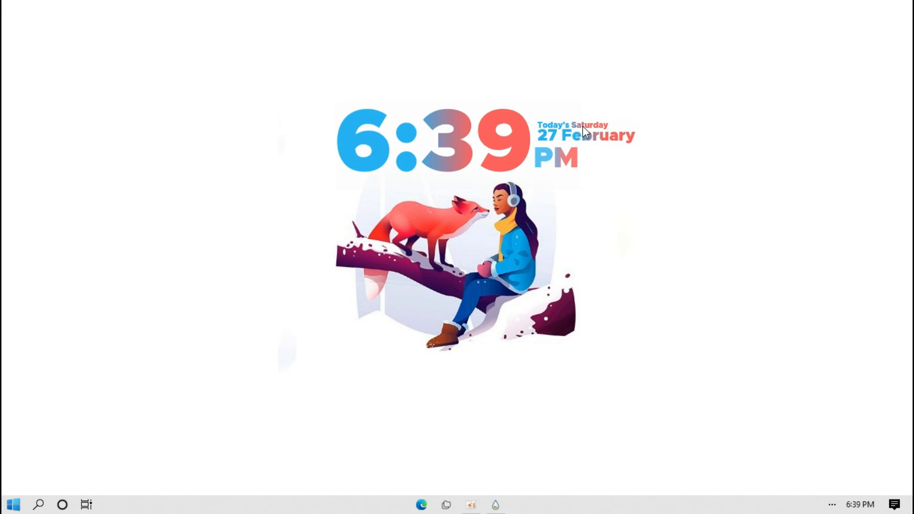
left_click_drag(583, 127, 580, 124)
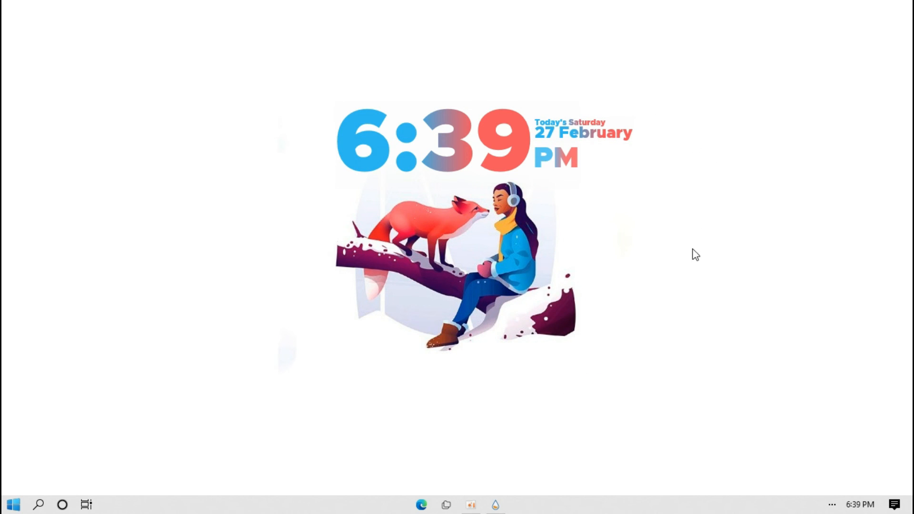
Load the snow wolf Links.ini skin and place its icon bar at about 475, 572, centred below the wallpaper illustration
left_click(495, 505)
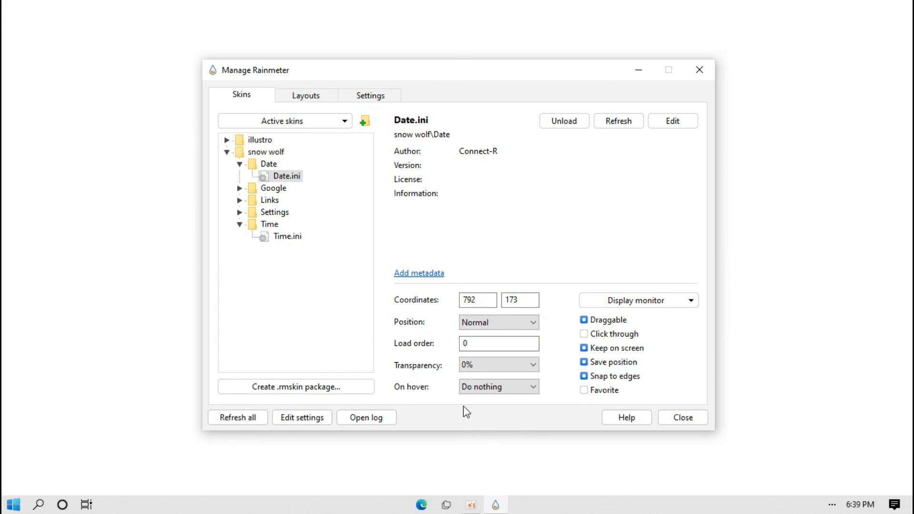
left_click(240, 201)
double_click(282, 211)
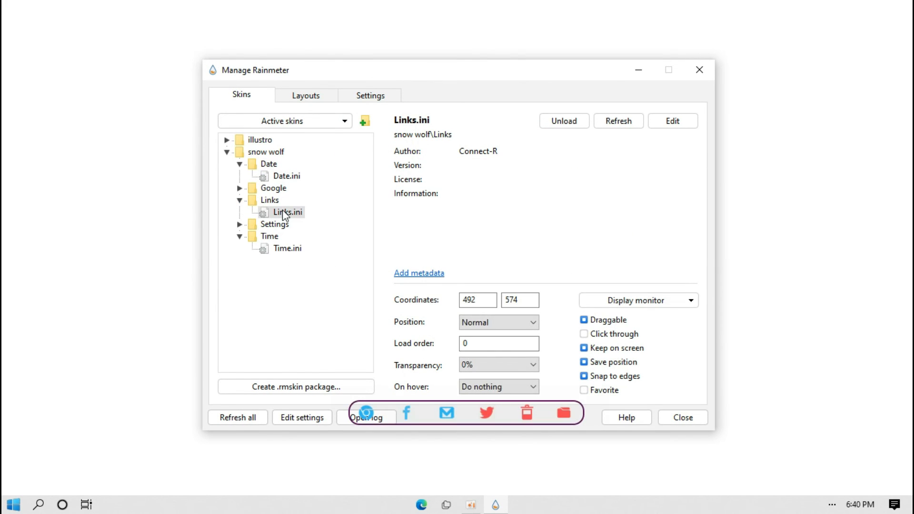
left_click(639, 72)
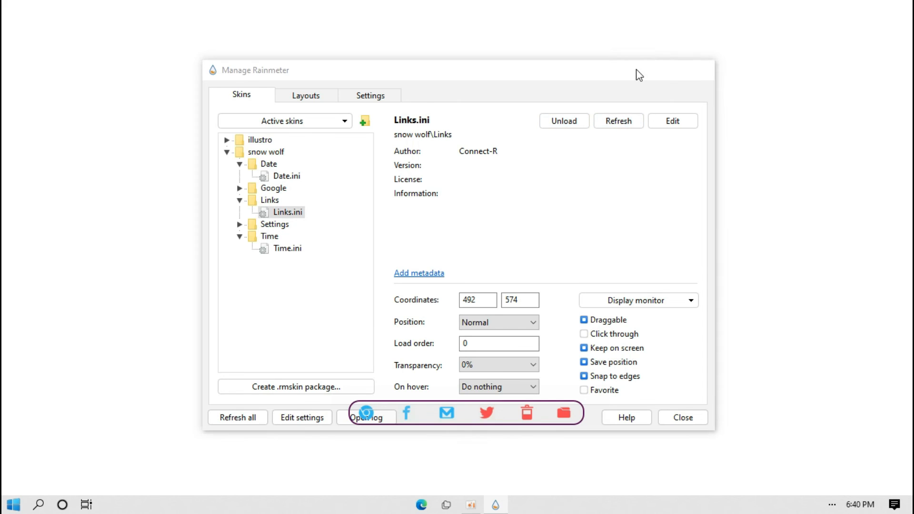
left_click_drag(503, 423, 491, 421)
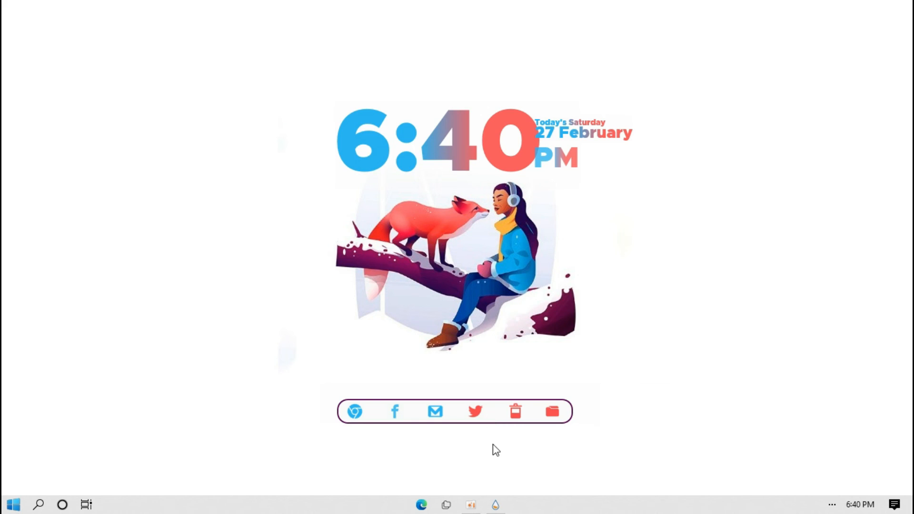
Load the Google Search.ini skin from the snow wolf set and minimize the skin manager
left_click(496, 505)
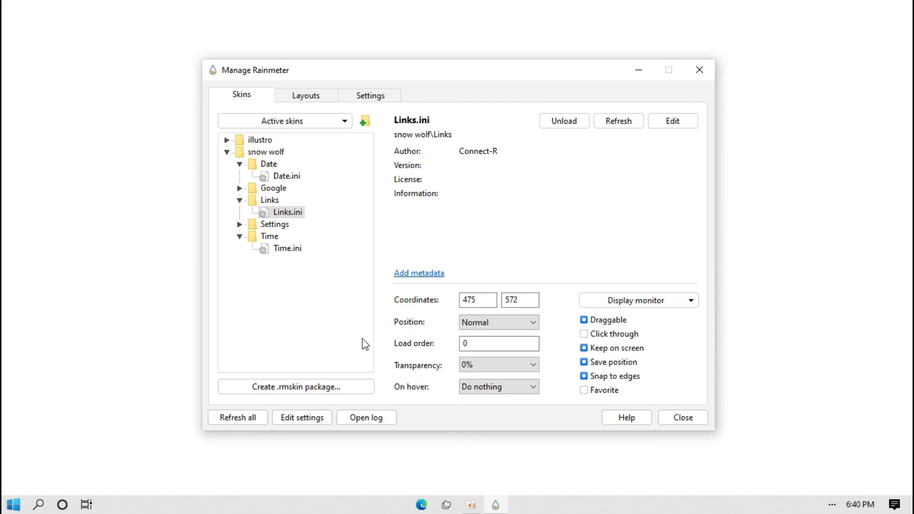
double_click(278, 192)
left_click(287, 202)
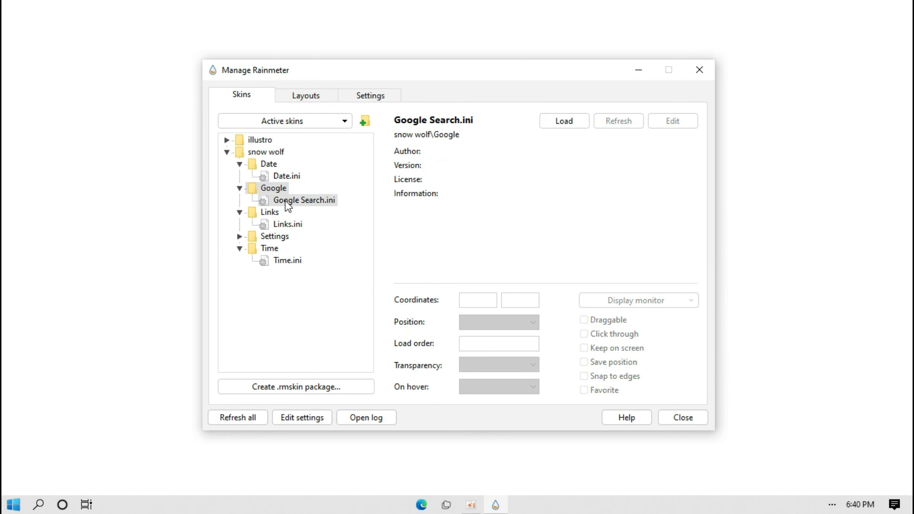
double_click(285, 202)
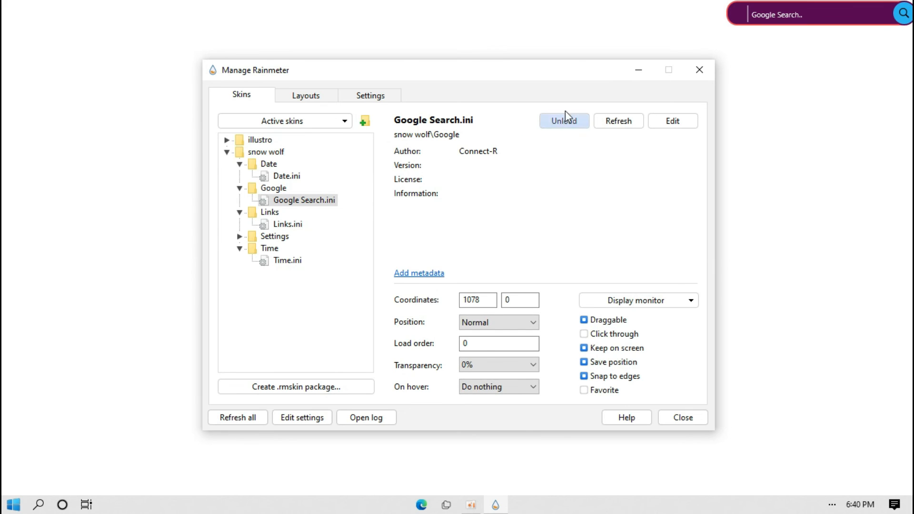
left_click(639, 73)
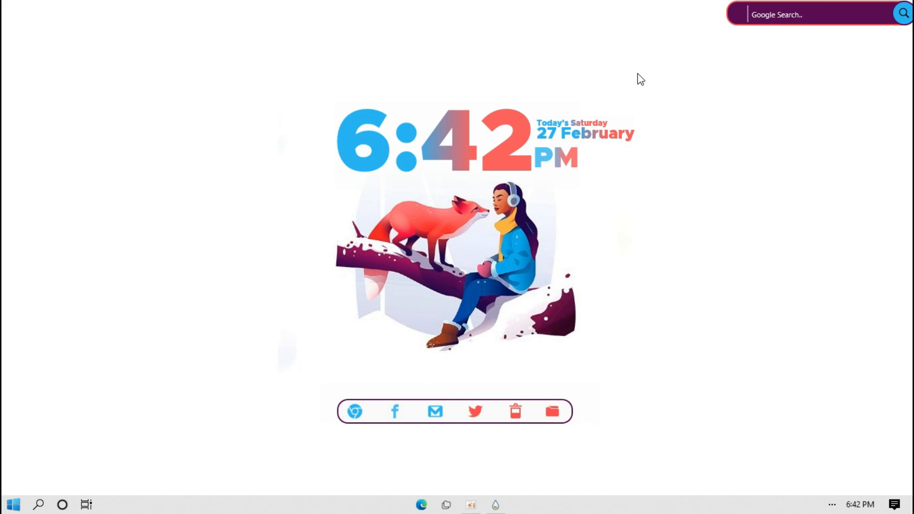